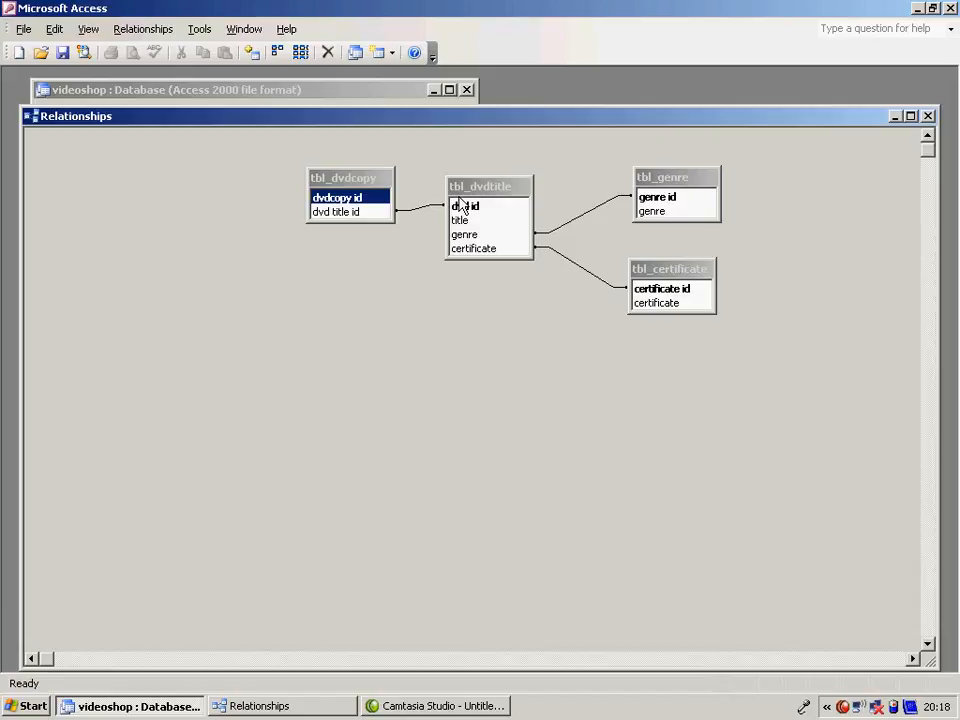
- Close the Relationships window and start a new table in Design view with an AutoNumber field named customer id
{"action": "left_click", "coordinate": [928, 117]}
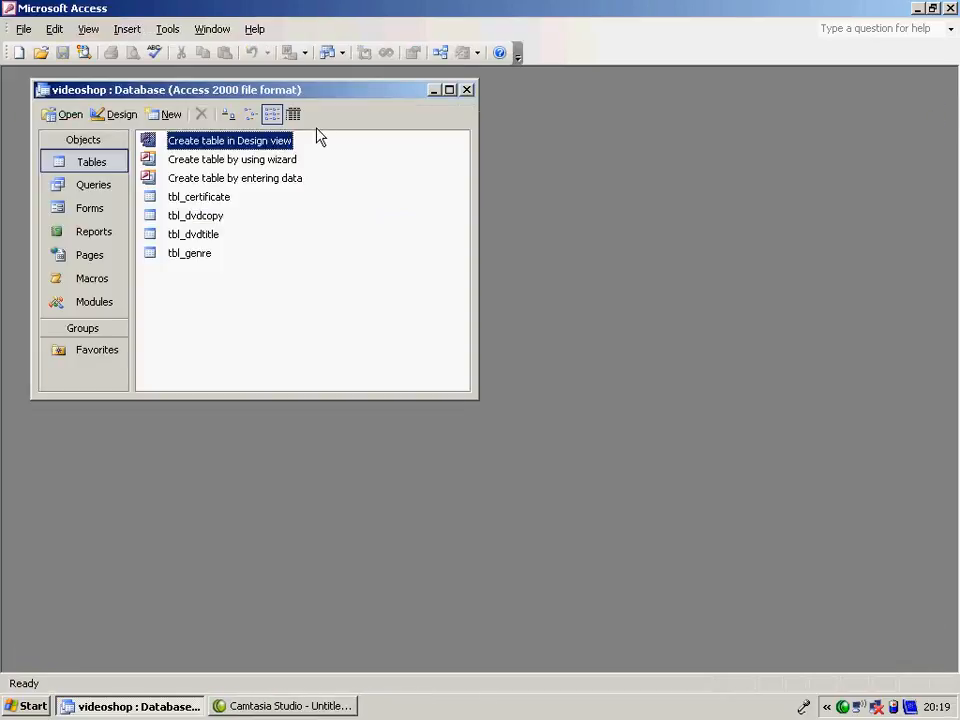
{"action": "double_click", "coordinate": [258, 143]}
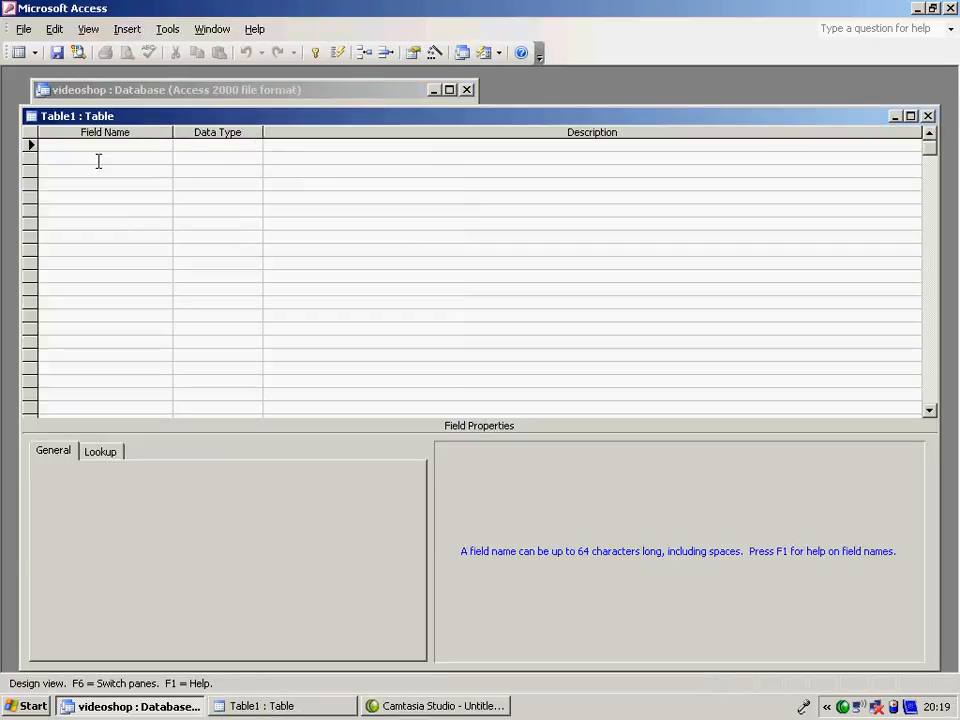
{"action": "type", "text": "customer id"}
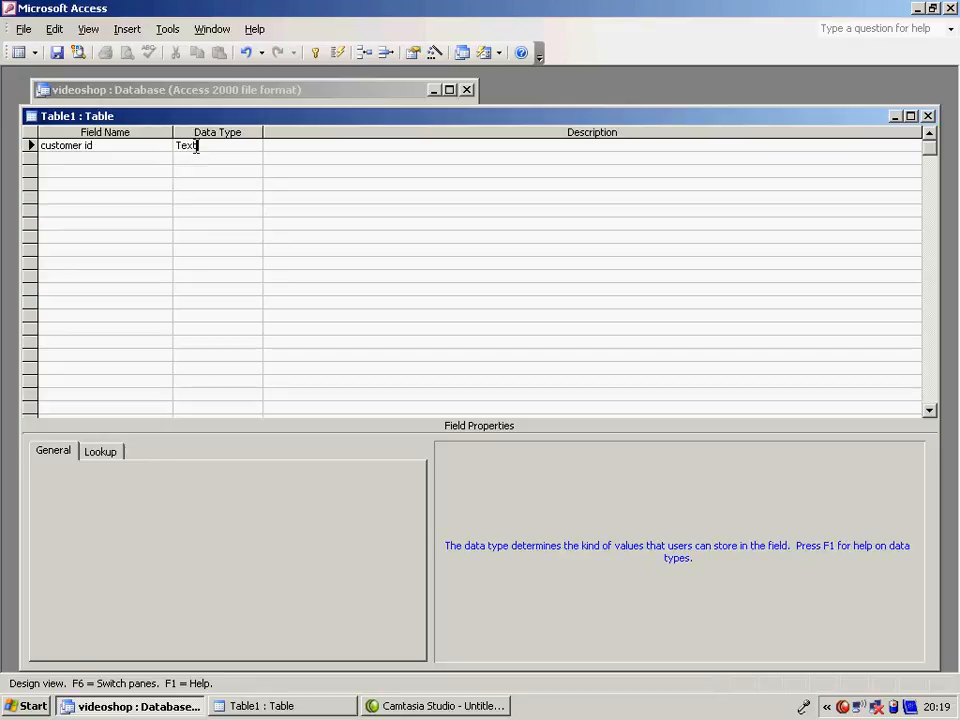
{"action": "left_click", "coordinate": [200, 146]}
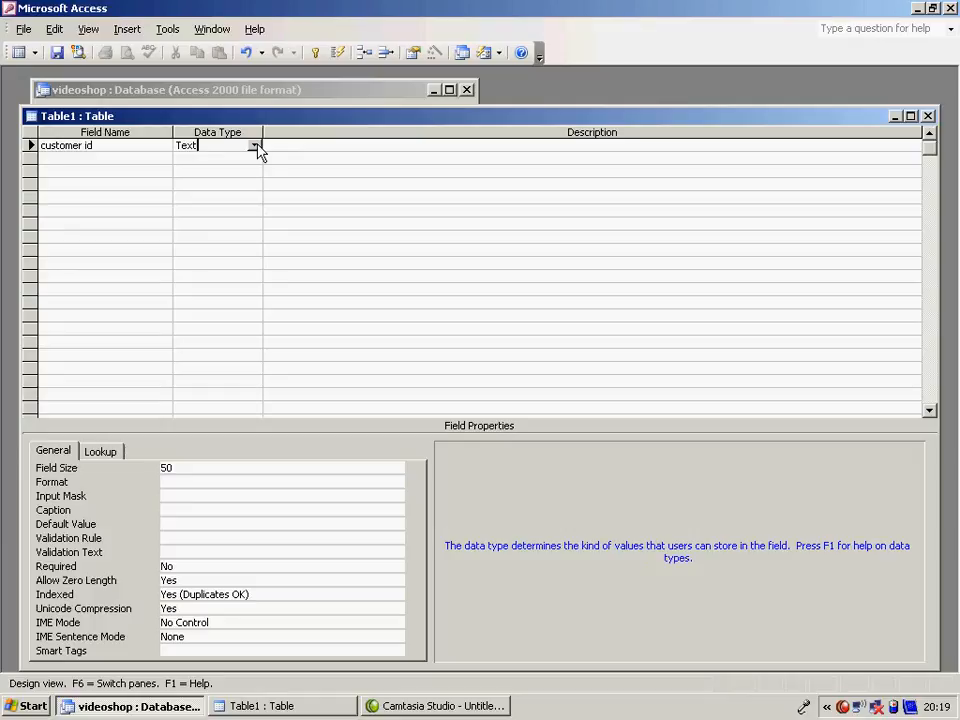
{"action": "left_click", "coordinate": [255, 146]}
{"action": "left_click", "coordinate": [237, 223]}
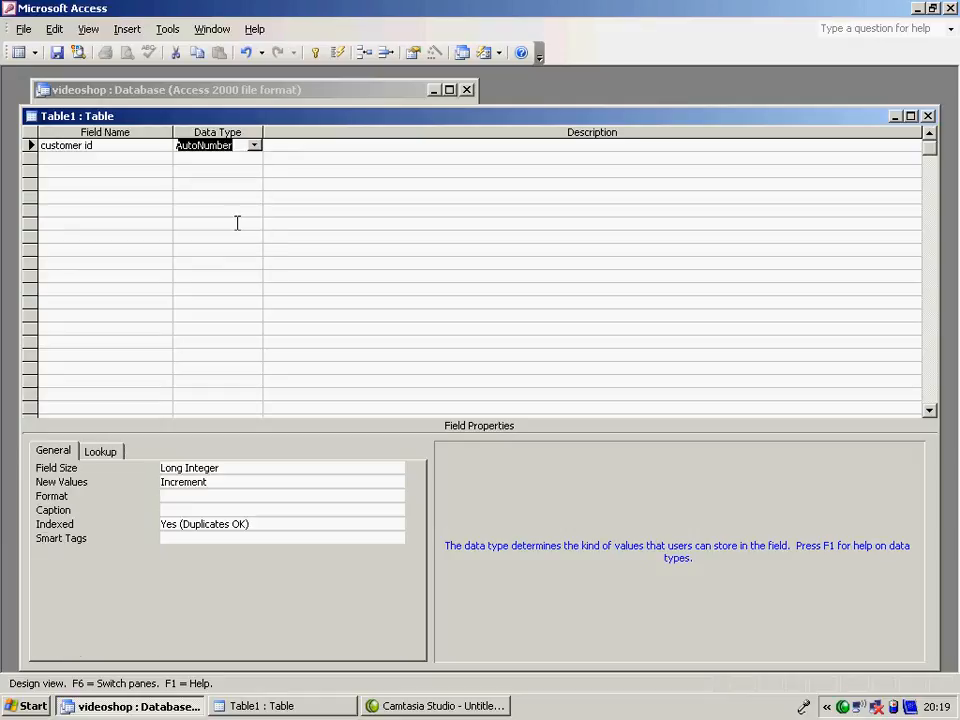
- Make the customer id field the table's primary key
{"action": "left_click", "coordinate": [101, 157]}
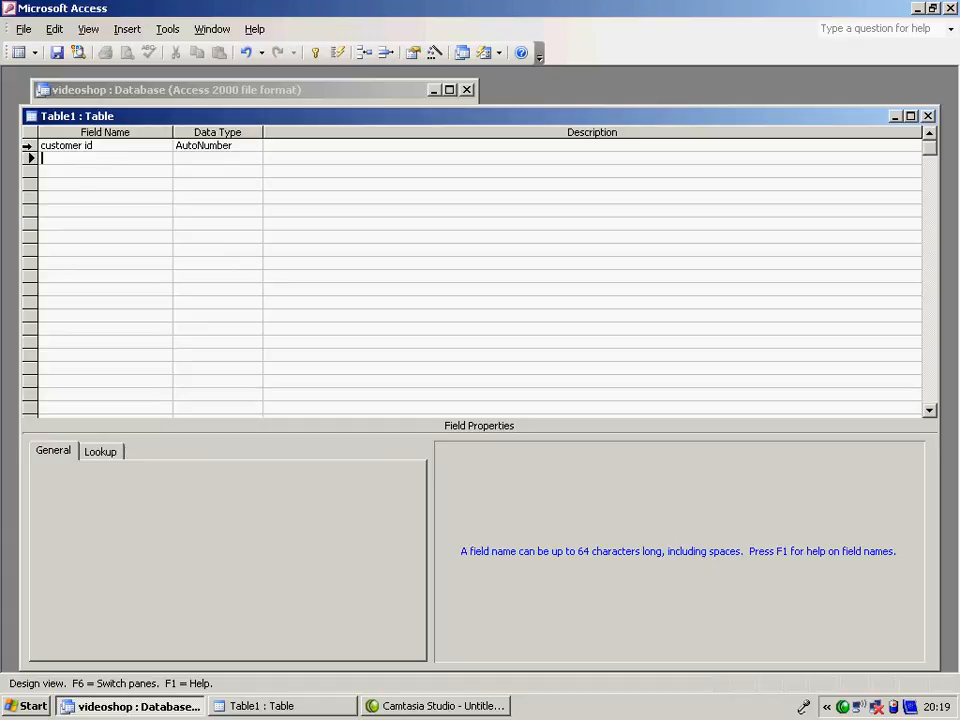
{"action": "left_click", "coordinate": [30, 146]}
{"action": "right_click", "coordinate": [32, 148]}
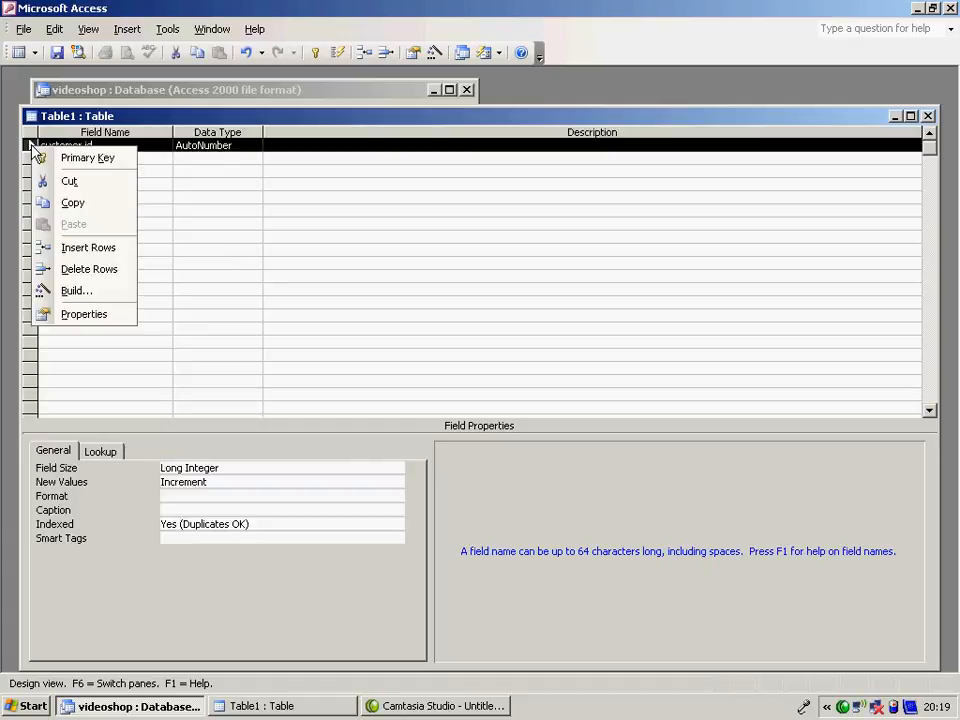
{"action": "left_click", "coordinate": [100, 158]}
- Add the fields title, firstname and surname below customer id
{"action": "left_click", "coordinate": [101, 160]}
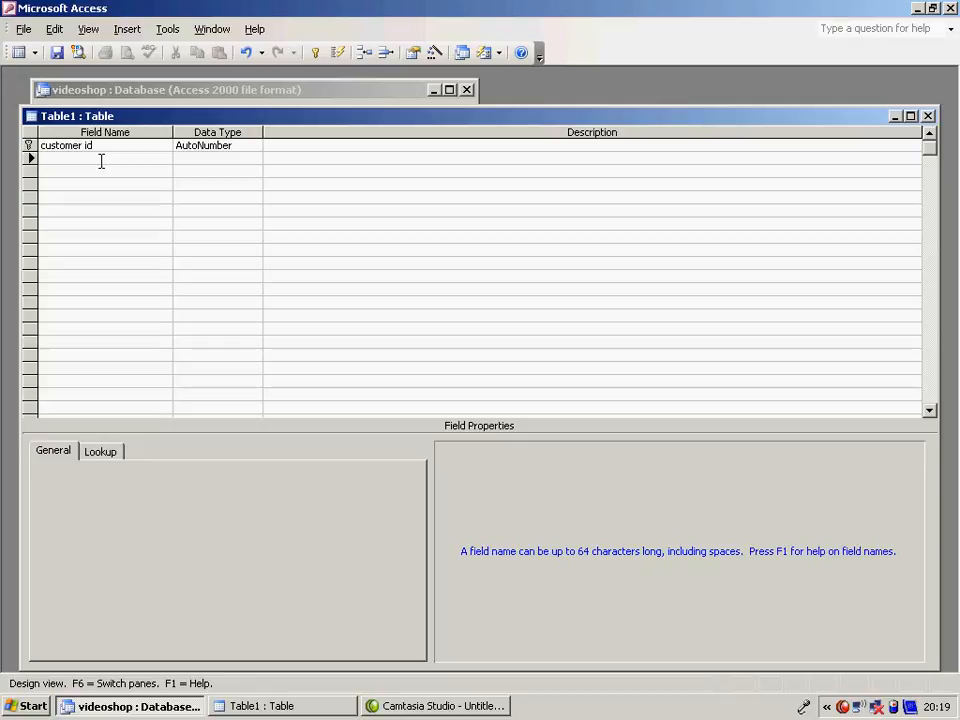
{"action": "type", "text": "title"}
{"action": "left_click", "coordinate": [100, 172]}
{"action": "type", "text": "firstname"}
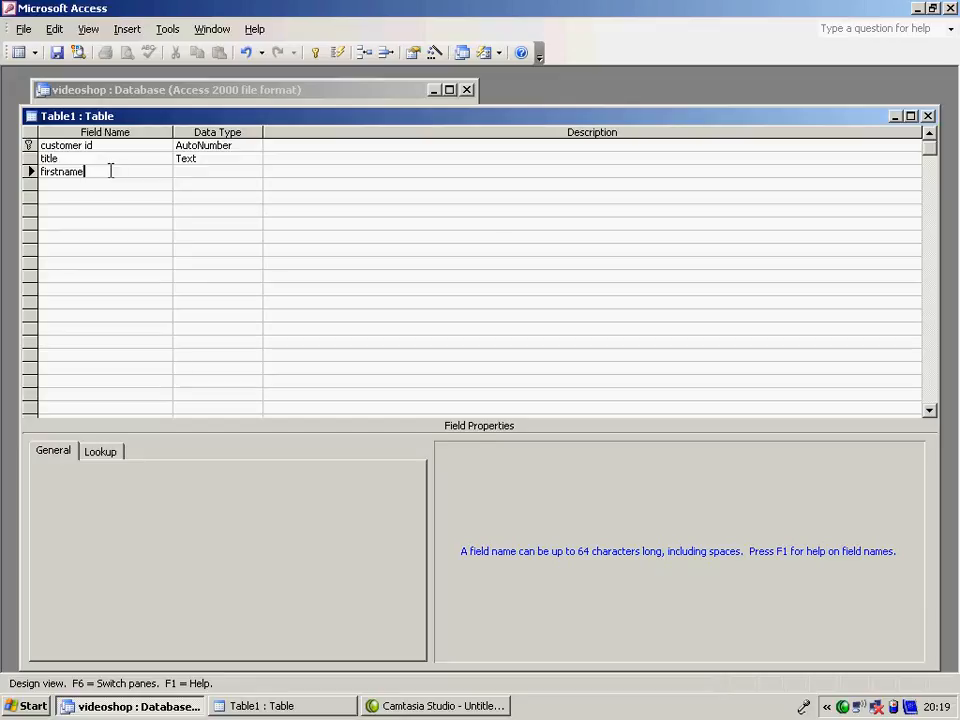
{"action": "left_click", "coordinate": [111, 188]}
{"action": "type", "text": "surname"}
- Set the field size of firstname to 15 and of surname to 25
{"action": "left_click", "coordinate": [185, 165]}
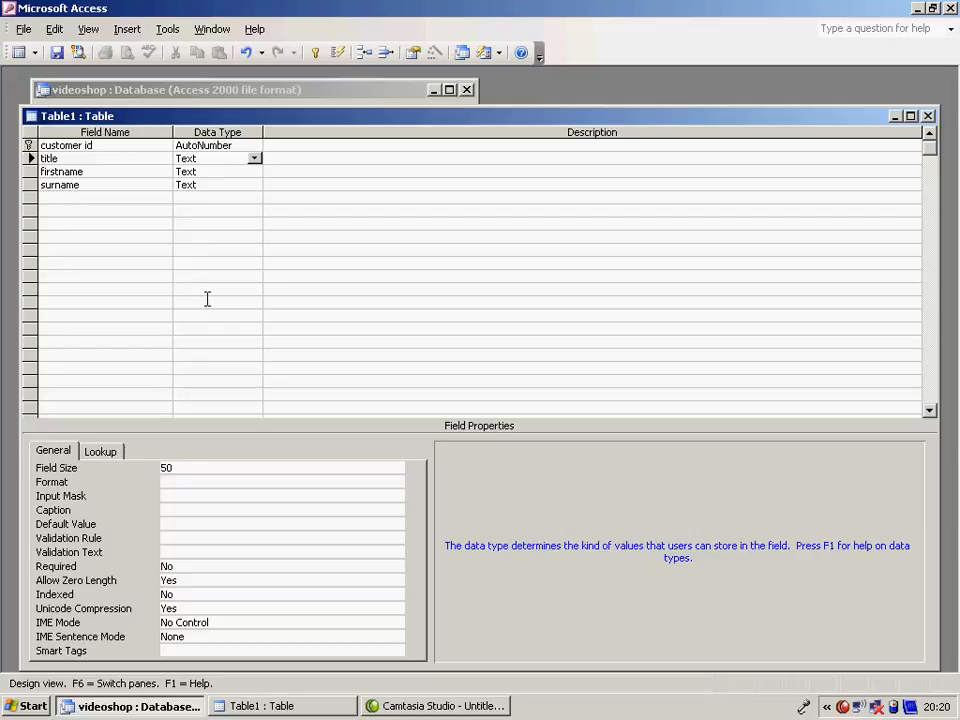
{"action": "left_click", "coordinate": [225, 172]}
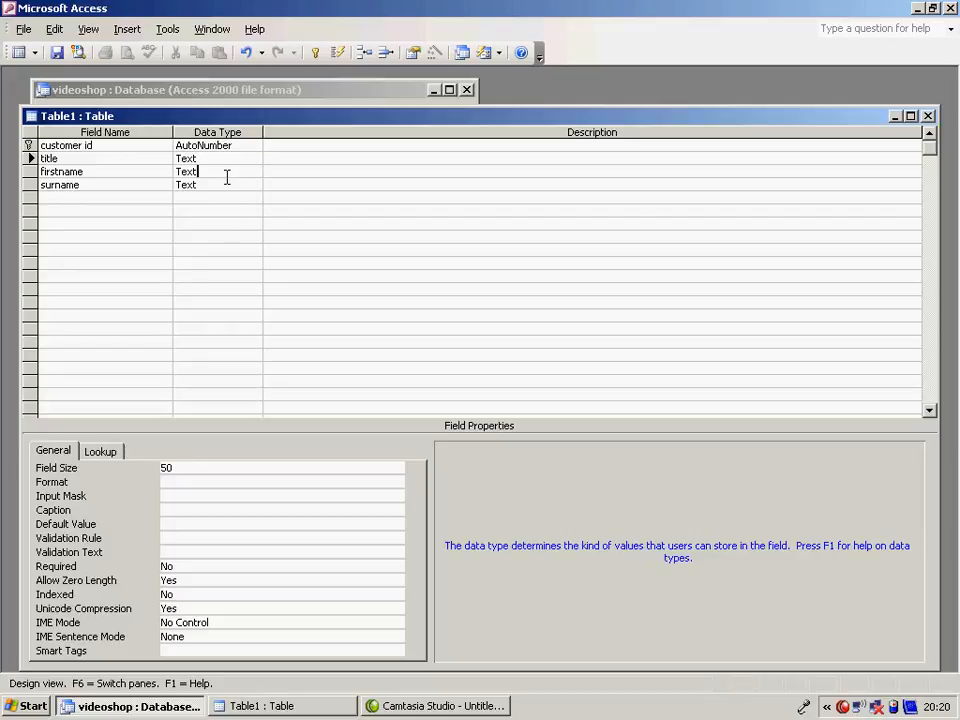
{"action": "double_click", "coordinate": [180, 469]}
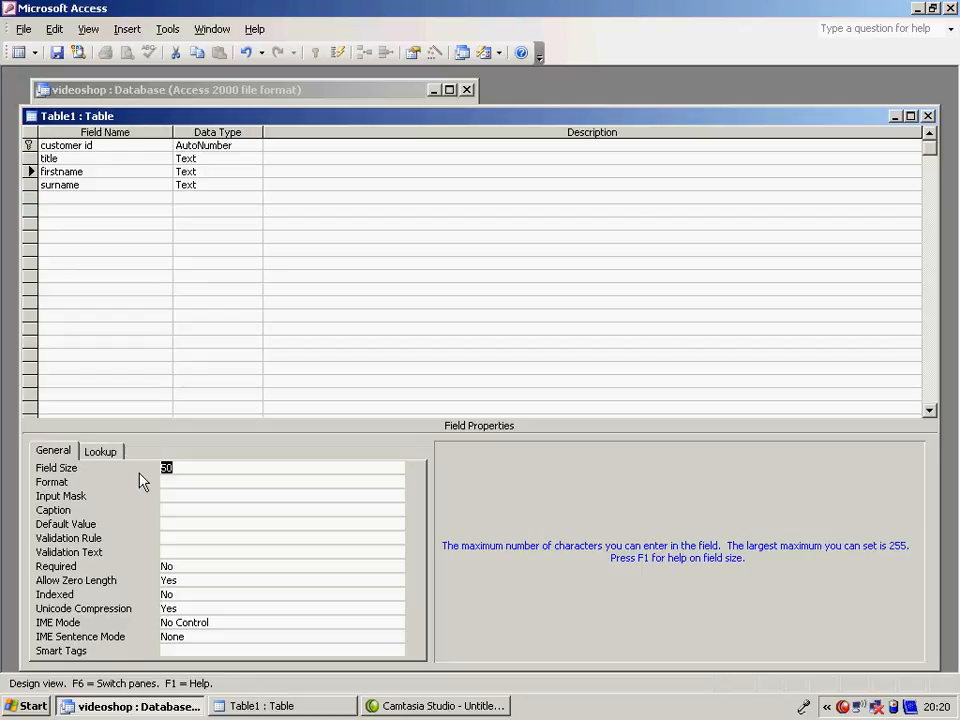
{"action": "type", "text": "15"}
{"action": "left_click", "coordinate": [208, 184]}
{"action": "left_click", "coordinate": [146, 476]}
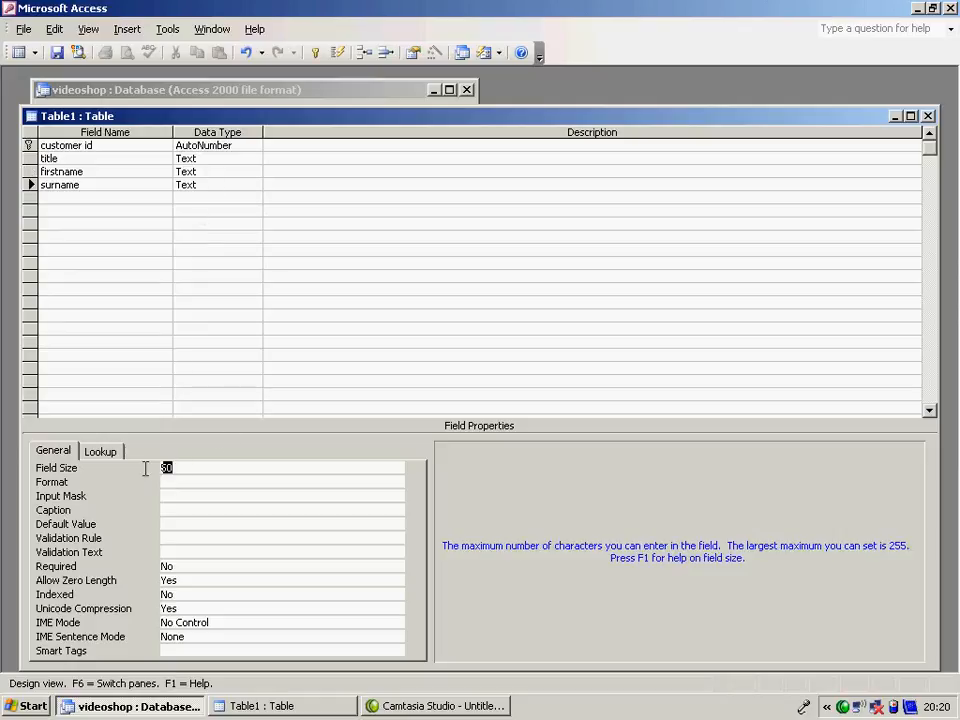
{"action": "type", "text": "25"}
- Start the Lookup Wizard for the title field and choose to type in the lookup values
{"action": "left_click", "coordinate": [201, 158]}
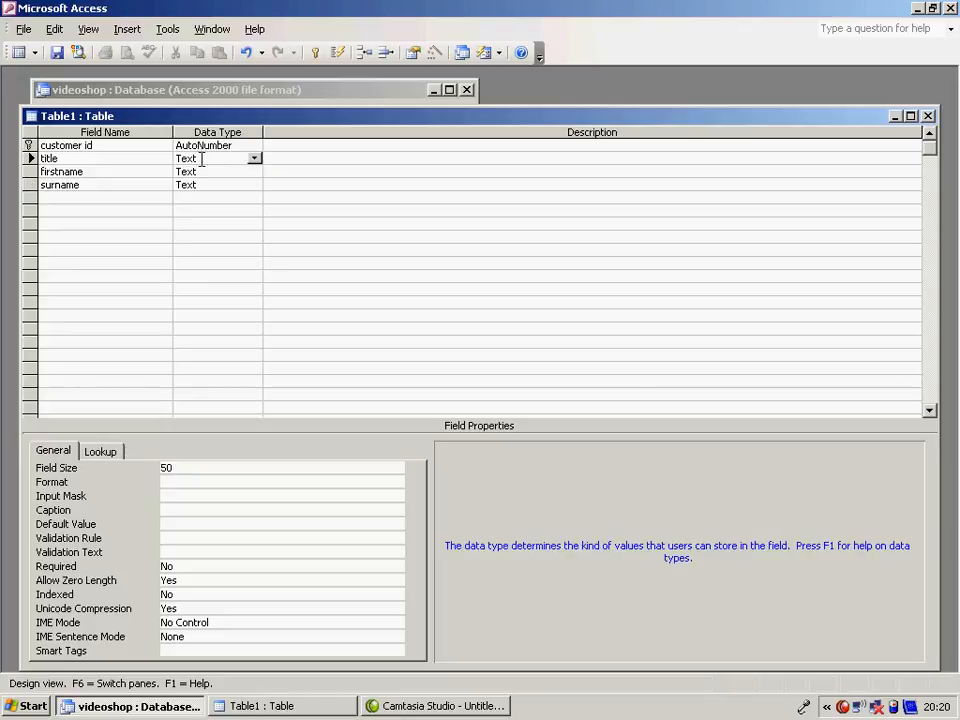
{"action": "left_click", "coordinate": [256, 158]}
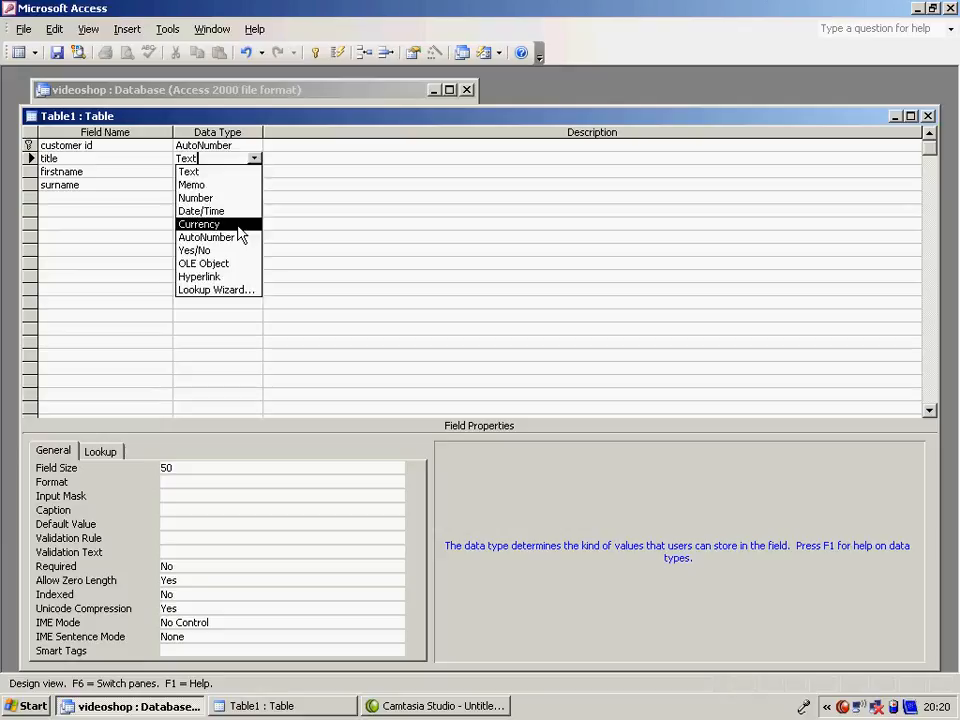
{"action": "left_click", "coordinate": [232, 289]}
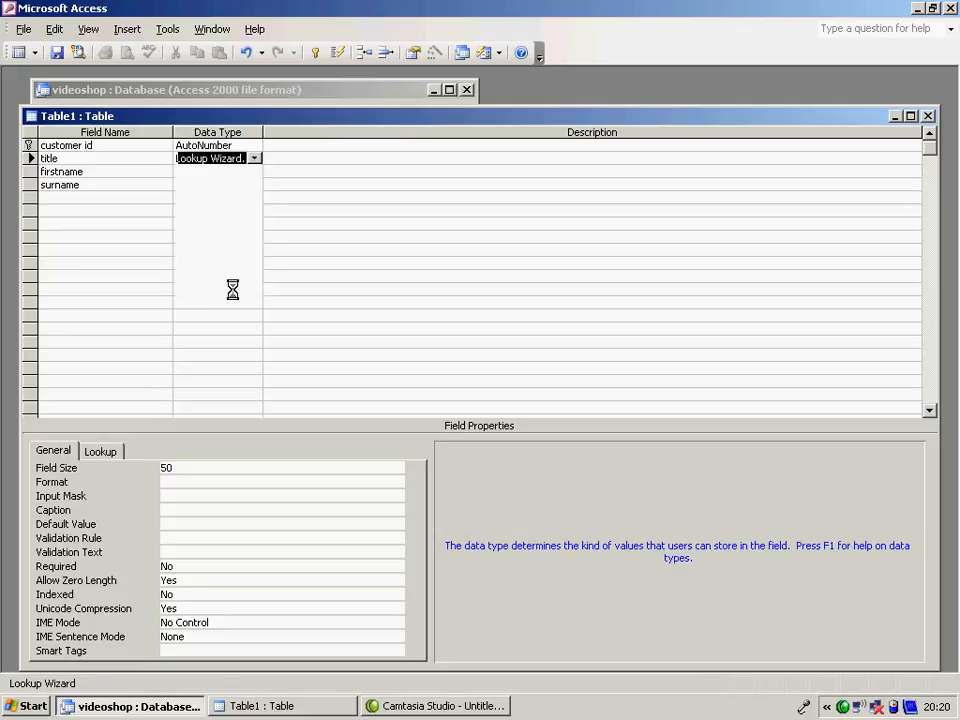
{"action": "left_click", "coordinate": [420, 258]}
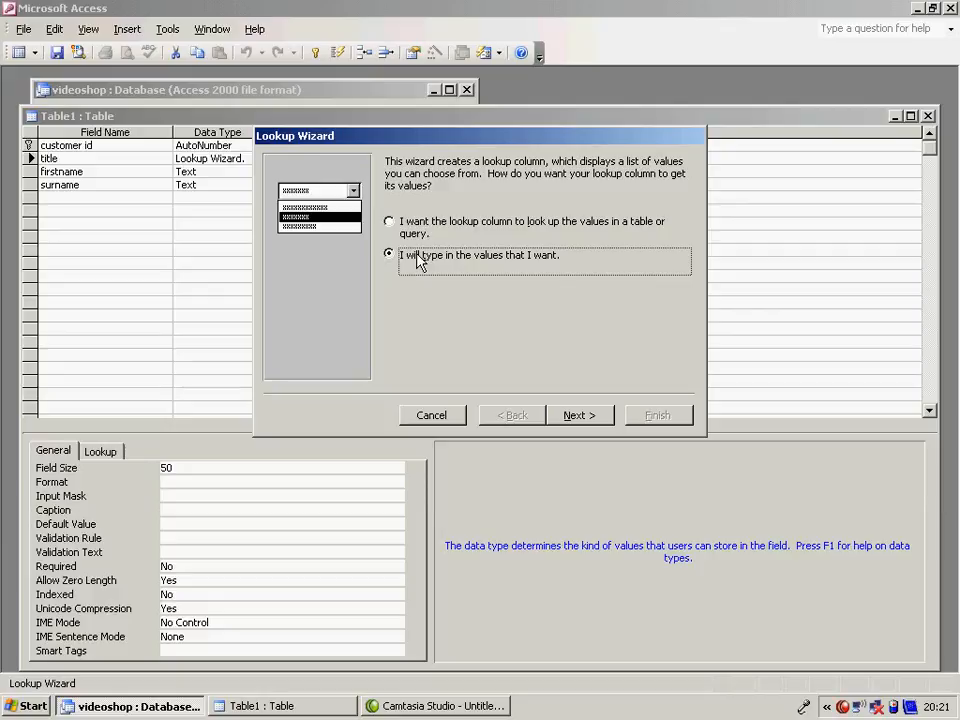
{"action": "left_click", "coordinate": [580, 416]}
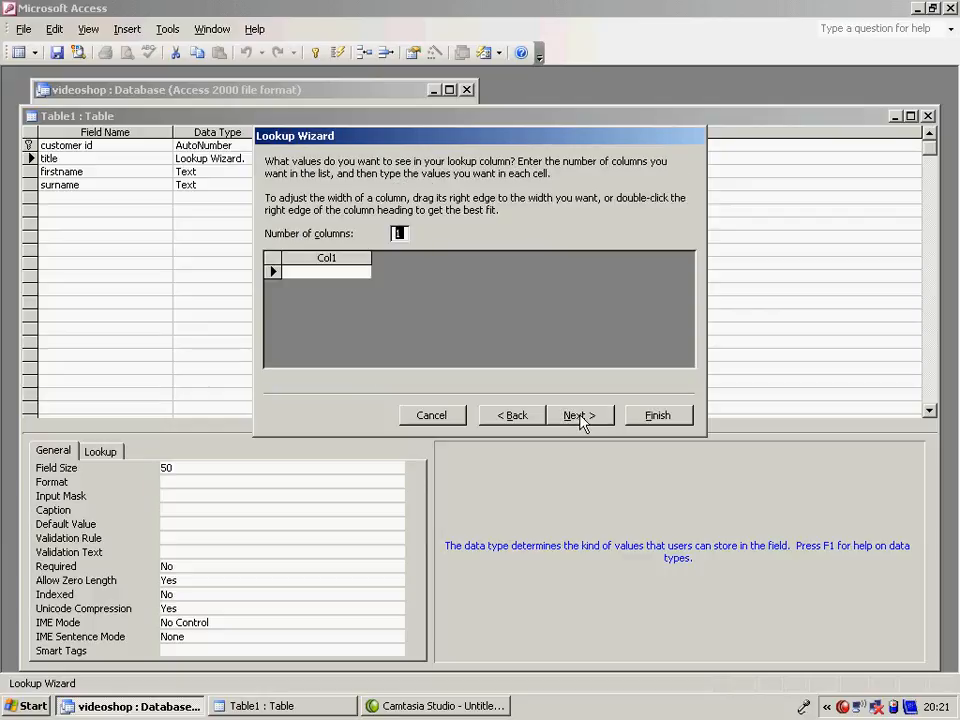
- Enter Mr, Mrs, Ms, Miss and Dr as the lookup values for title and finish the wizard
{"action": "left_click", "coordinate": [320, 272]}
{"action": "type", "text": "Mr"}
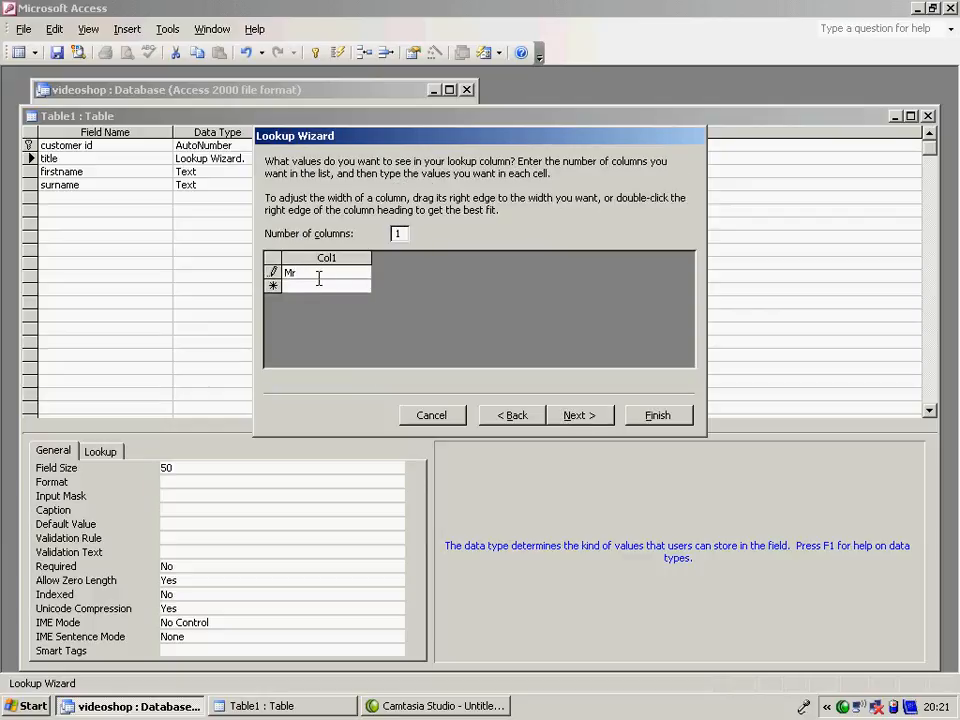
{"action": "left_click", "coordinate": [316, 285]}
{"action": "type", "text": "Mrs"}
{"action": "left_click", "coordinate": [300, 298]}
{"action": "type", "text": "Ms"}
{"action": "left_click", "coordinate": [300, 313]}
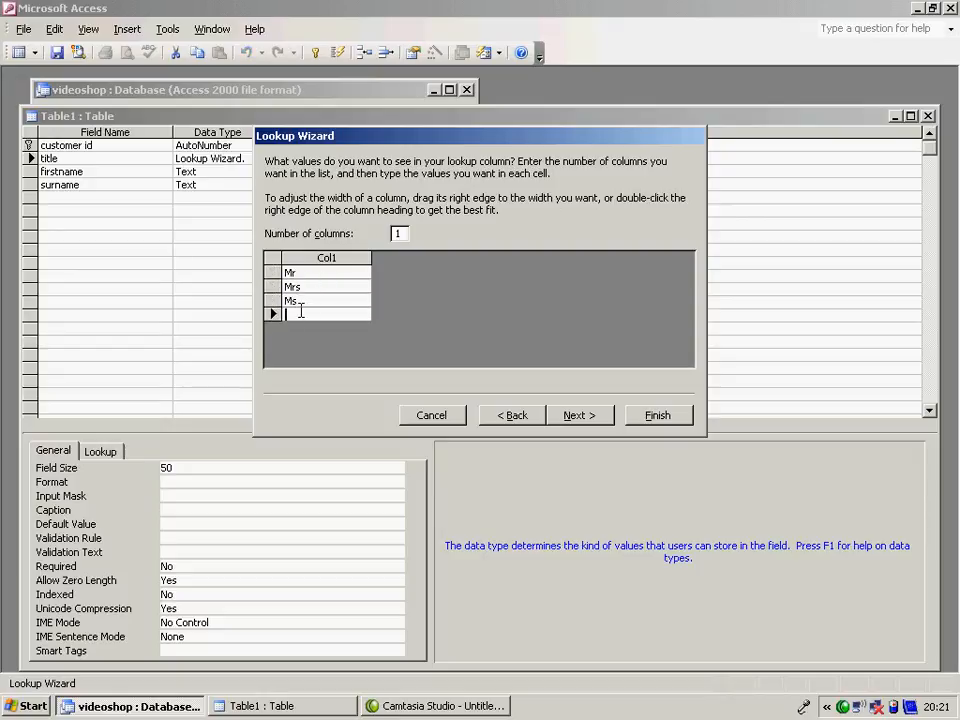
{"action": "type", "text": "Miss"}
{"action": "left_click", "coordinate": [298, 328]}
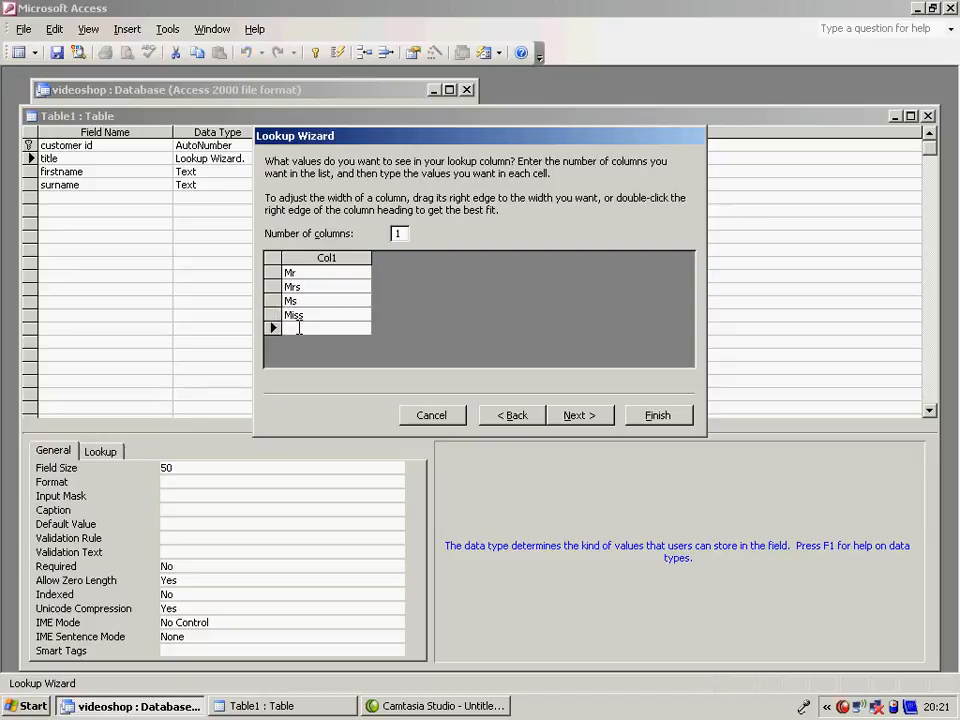
{"action": "type", "text": "Dr"}
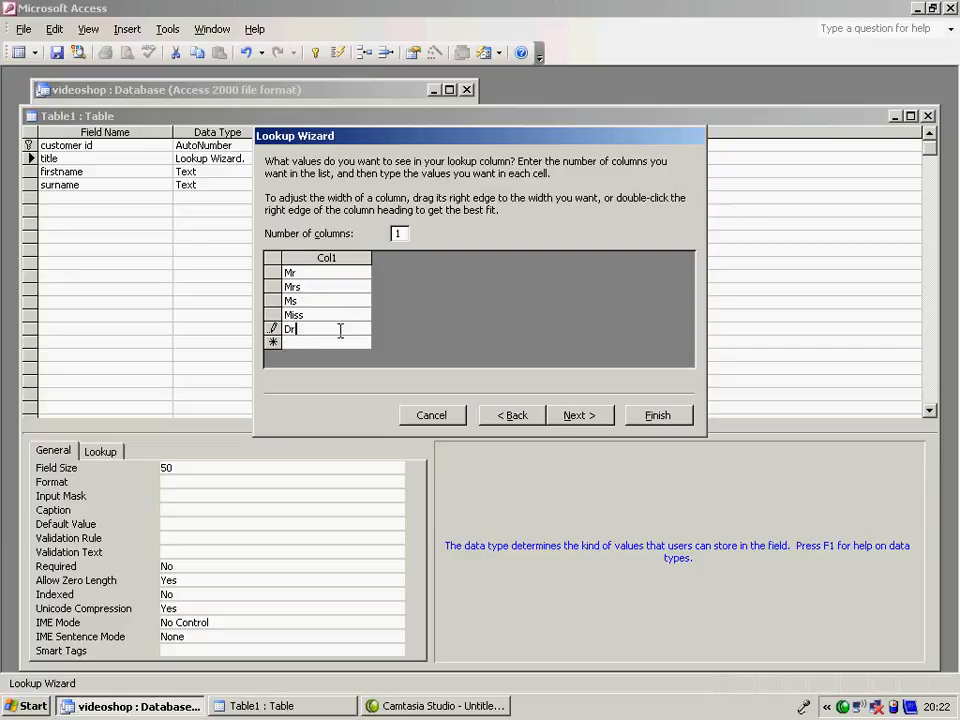
{"action": "left_click", "coordinate": [657, 415]}
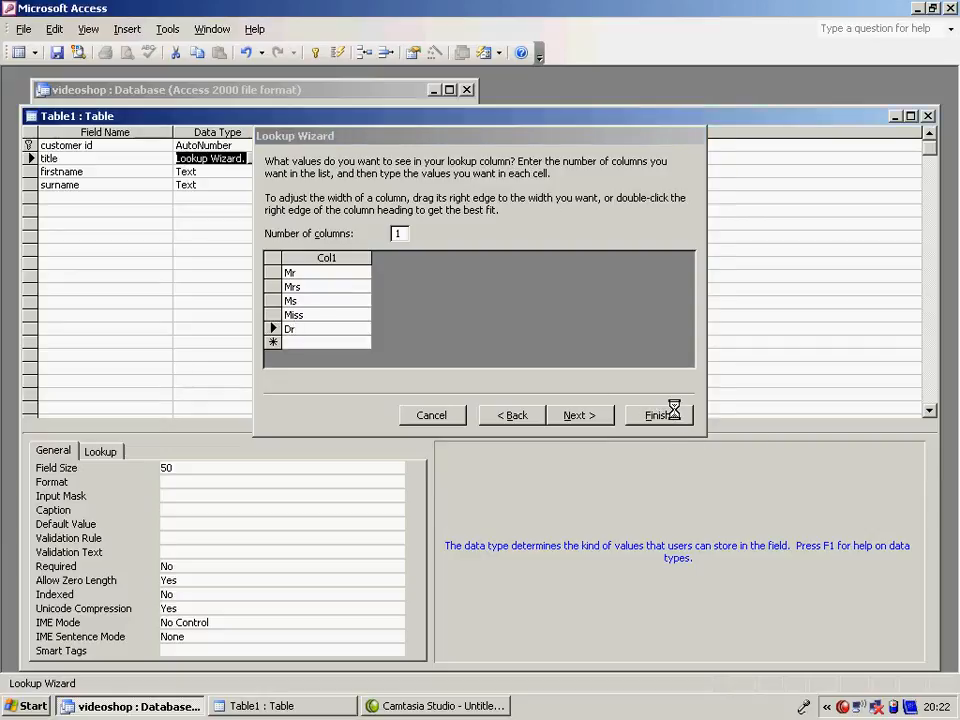
- Set the title field's size to 4
{"action": "left_click", "coordinate": [185, 465]}
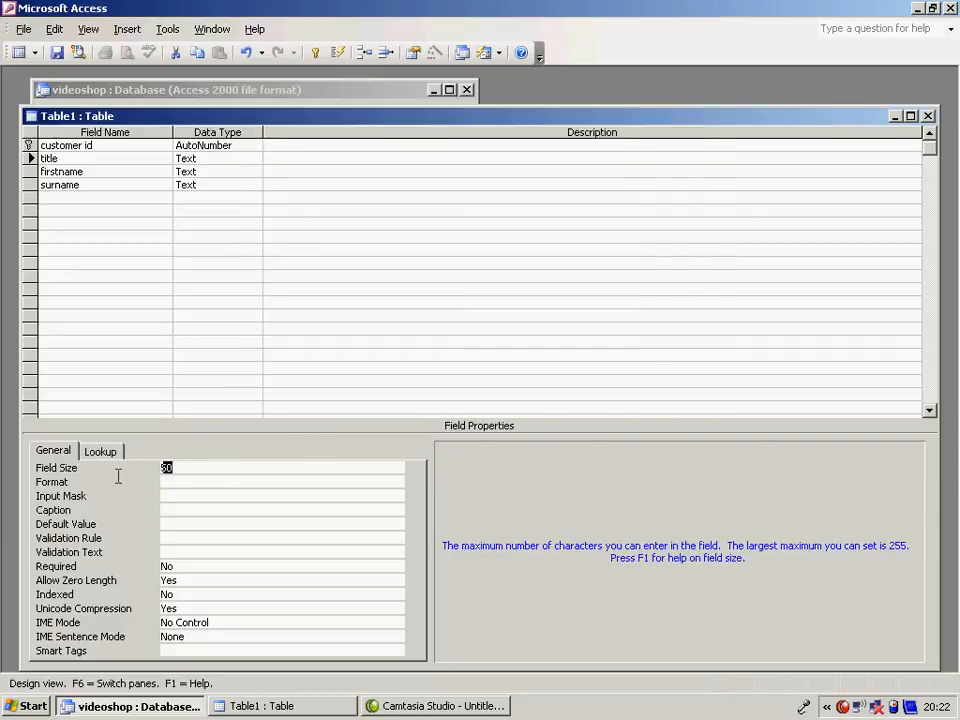
{"action": "type", "text": "4"}
{"action": "key", "text": "BackSpace"}
{"action": "key", "text": "BackSpace"}
{"action": "key", "text": "BackSpace"}
{"action": "type", "text": "4"}
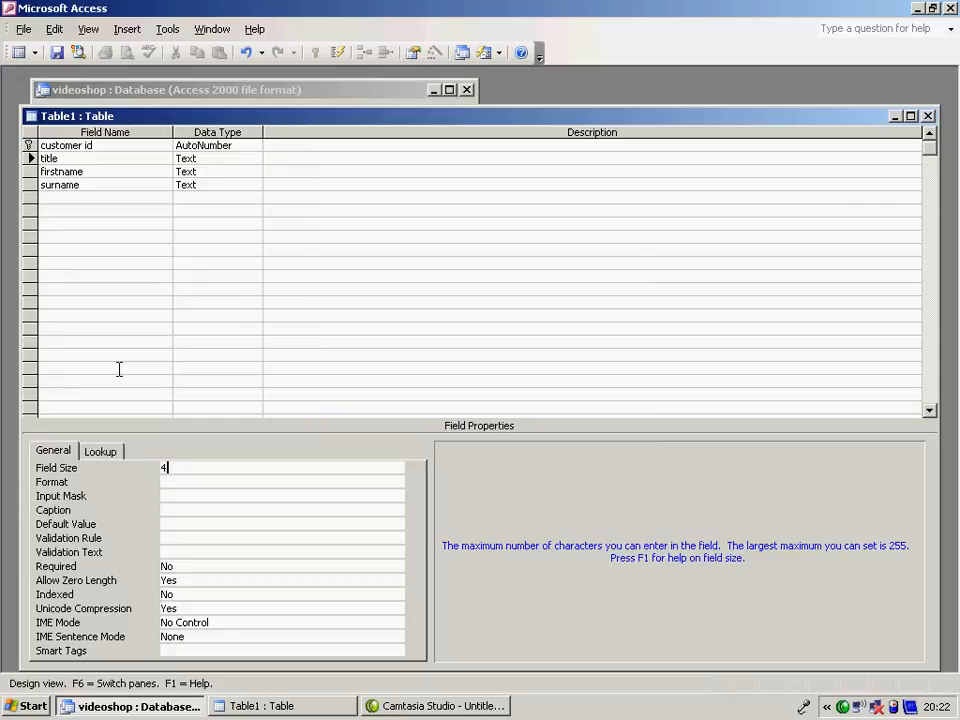
- Add the fields address line 1 and address line 2 below surname
{"action": "left_click", "coordinate": [88, 201]}
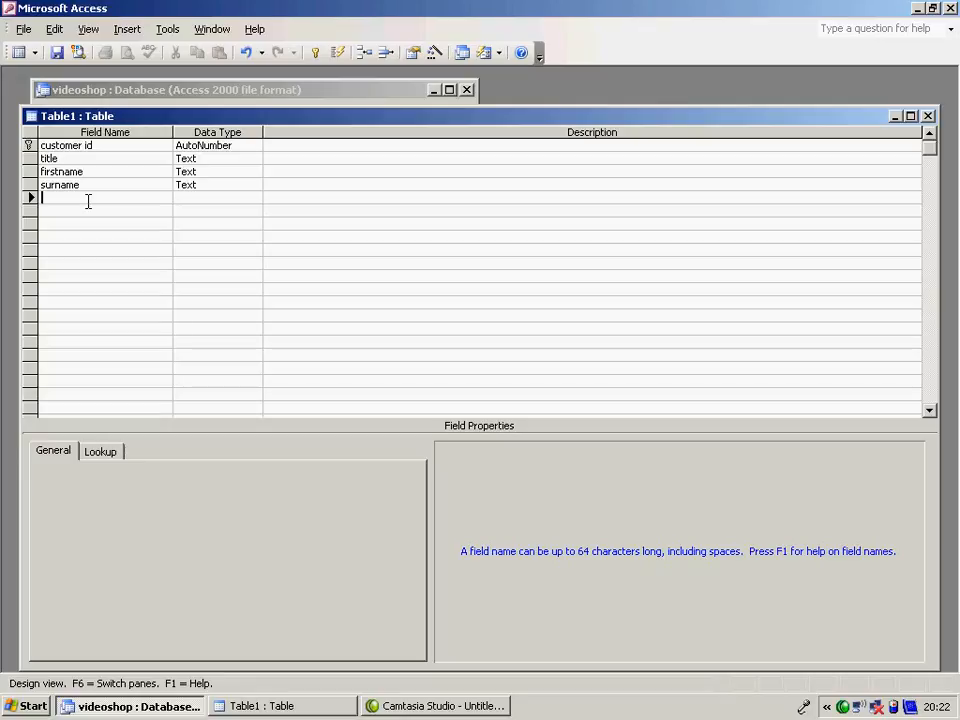
{"action": "type", "text": "address line 1"}
{"action": "left_click", "coordinate": [85, 207]}
{"action": "type", "text": "address line 2"}
- Add the fields town, county and postcode below the address lines
{"action": "left_click", "coordinate": [79, 224]}
{"action": "type", "text": "town"}
{"action": "left_click", "coordinate": [78, 237]}
{"action": "type", "text": "county"}
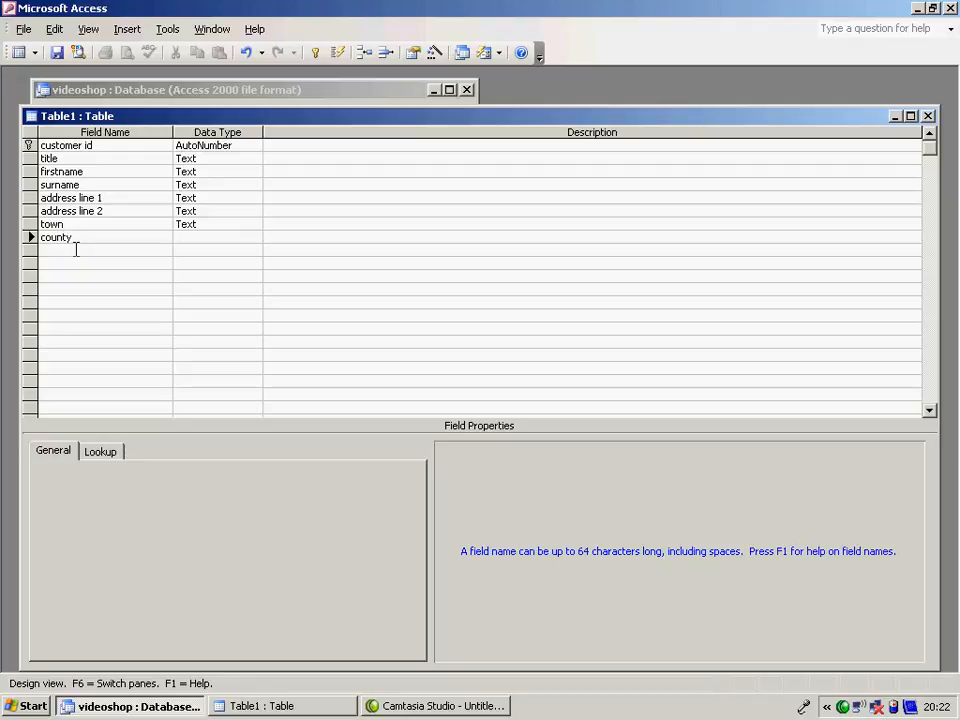
{"action": "left_click", "coordinate": [76, 249]}
{"action": "type", "text": "postcode"}
- Set the field size of address line 1 and address line 2 to 30 each
{"action": "left_click", "coordinate": [224, 193]}
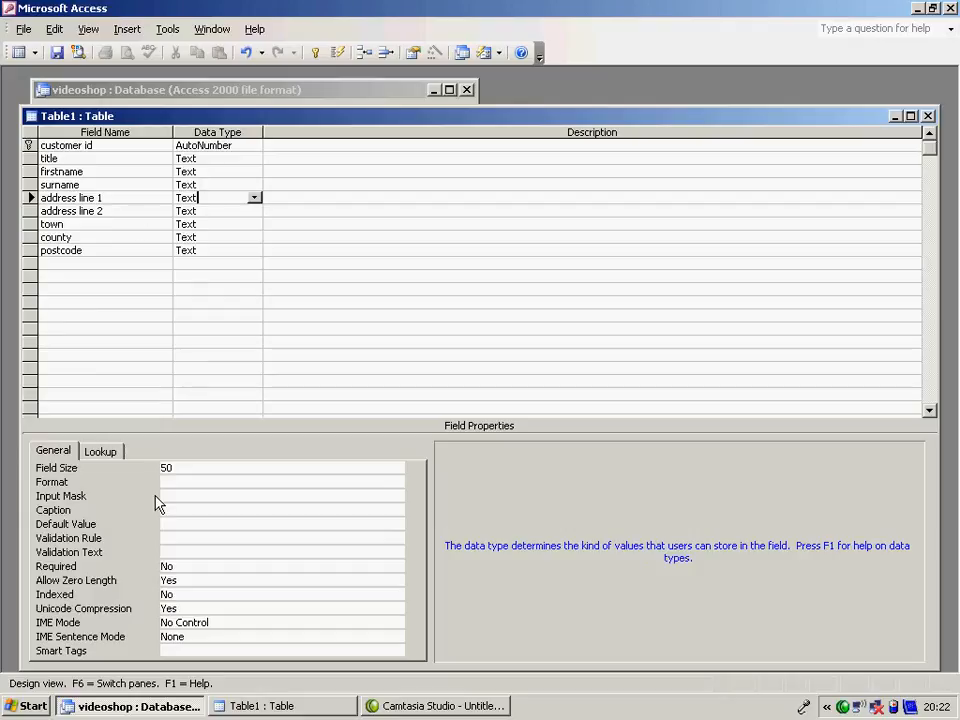
{"action": "left_click", "coordinate": [176, 468]}
{"action": "type", "text": "30"}
{"action": "key", "text": "BackSpace"}
{"action": "key", "text": "BackSpace"}
{"action": "key", "text": "BackSpace"}
{"action": "key", "text": "BackSpace"}
{"action": "type", "text": "30"}
{"action": "left_click", "coordinate": [112, 211]}
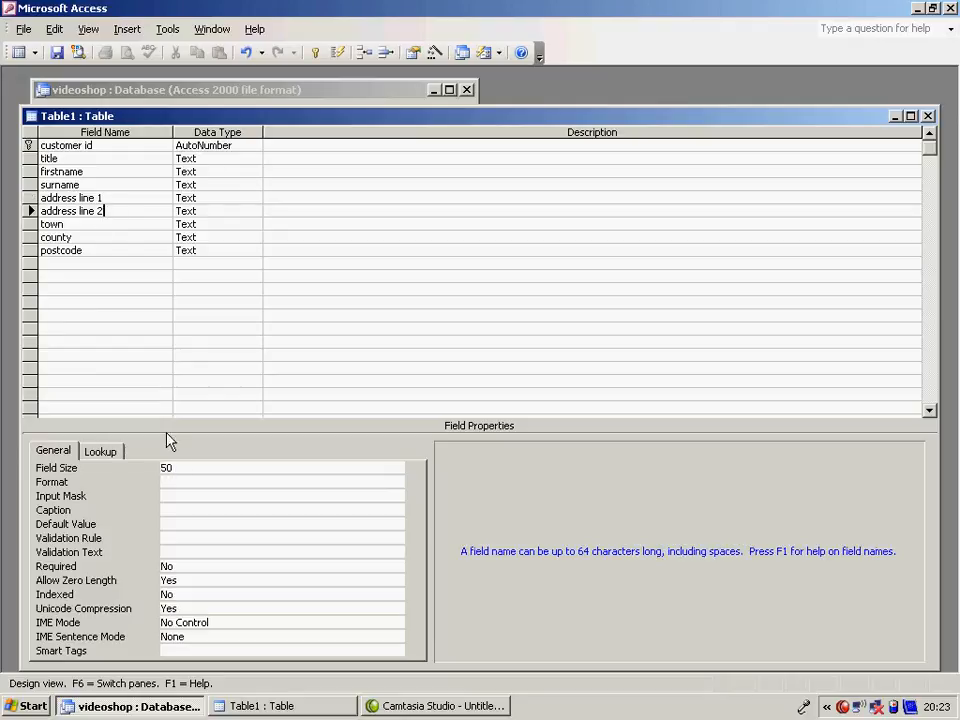
{"action": "left_click", "coordinate": [135, 464]}
{"action": "type", "text": "30"}
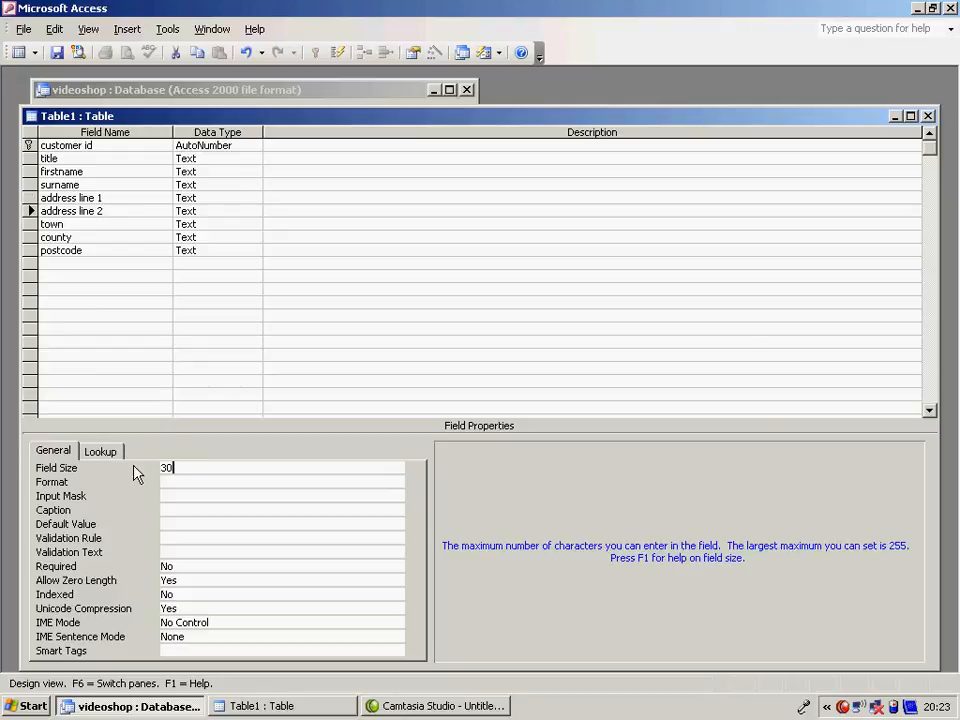
- Set the field size of town to 25 and of county to 15
{"action": "left_click", "coordinate": [114, 224]}
{"action": "left_click", "coordinate": [174, 467]}
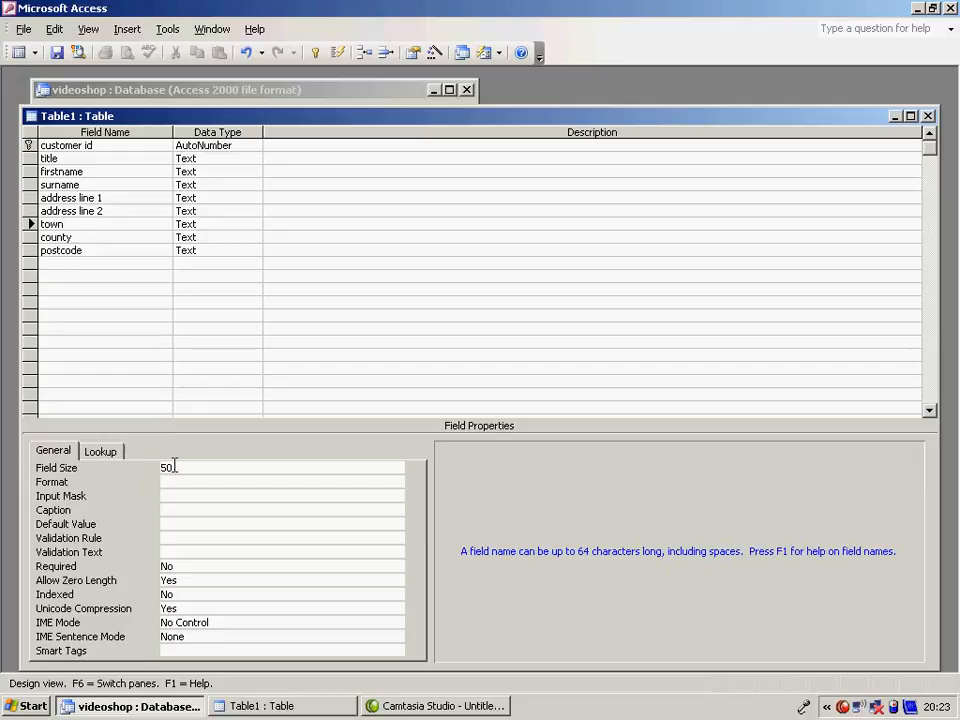
{"action": "left_click", "coordinate": [141, 470]}
{"action": "type", "text": "25"}
{"action": "left_click", "coordinate": [140, 234]}
{"action": "left_click", "coordinate": [176, 467]}
{"action": "left_click", "coordinate": [147, 470]}
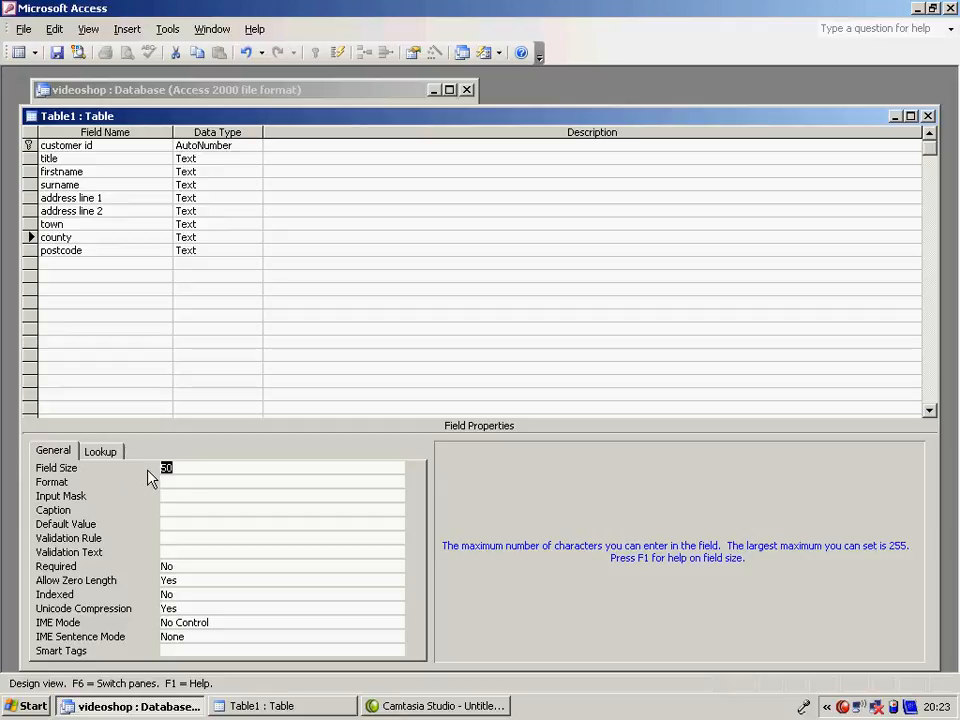
{"action": "type", "text": "15"}
- Apply the Postal Code input mask to the postcode field, saving the table as tbl_customer when required
{"action": "left_click", "coordinate": [114, 250]}
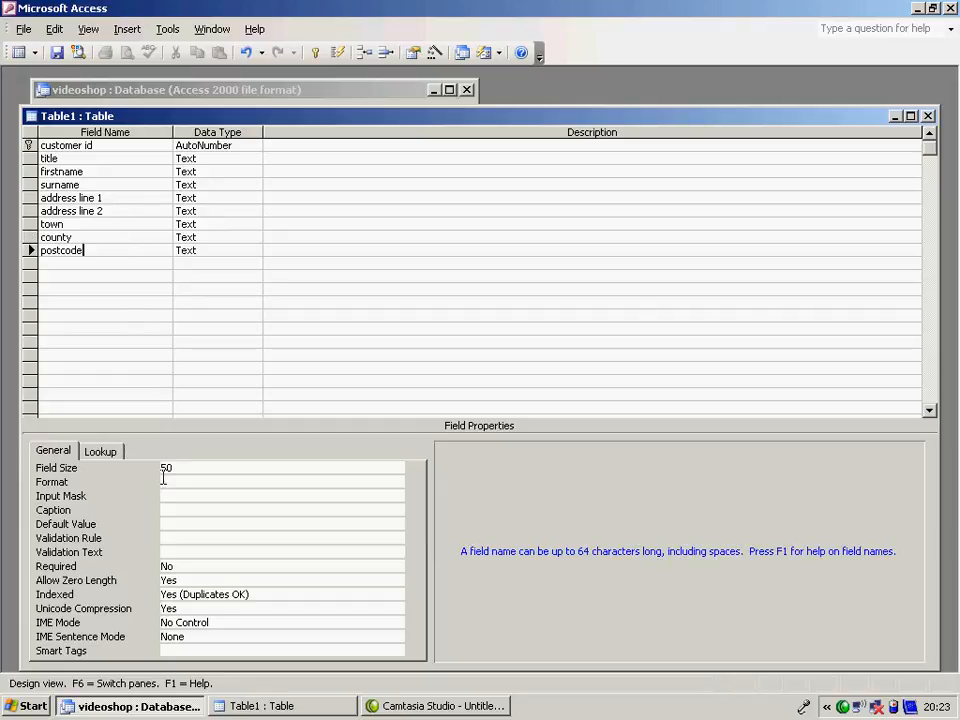
{"action": "left_click", "coordinate": [189, 495]}
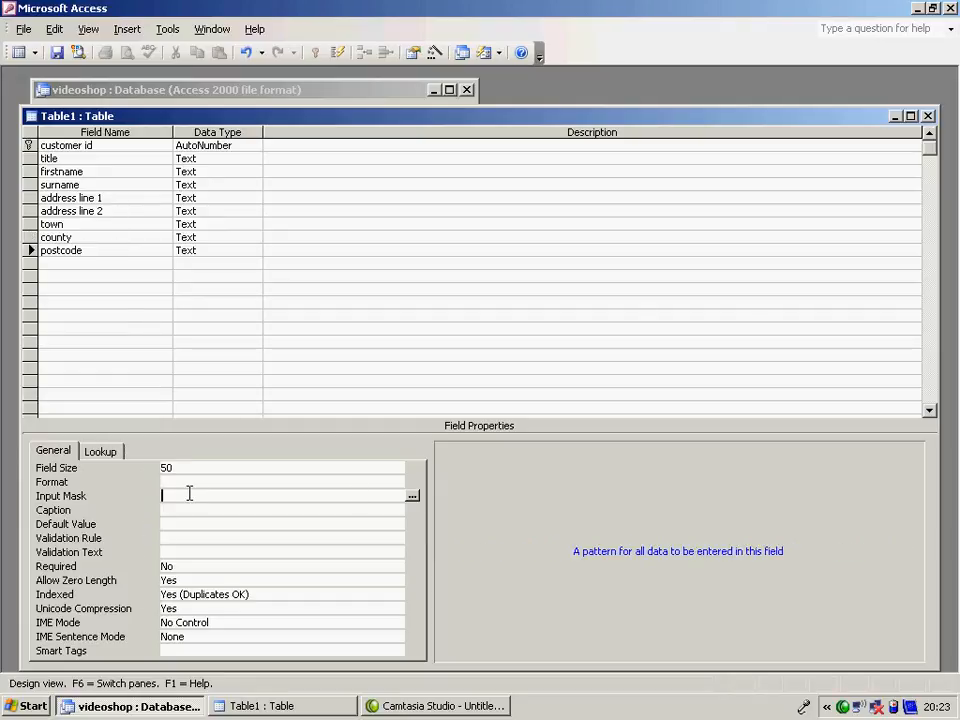
{"action": "left_click", "coordinate": [414, 499]}
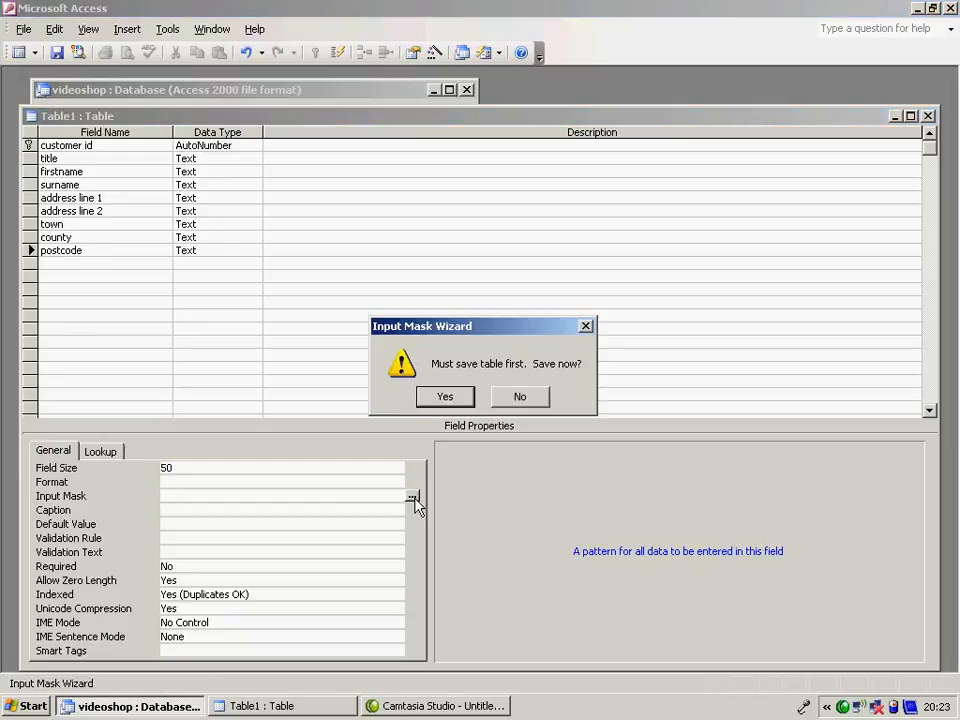
{"action": "left_click", "coordinate": [445, 400]}
{"action": "type", "text": "tbl_customer"}
{"action": "left_click", "coordinate": [604, 237]}
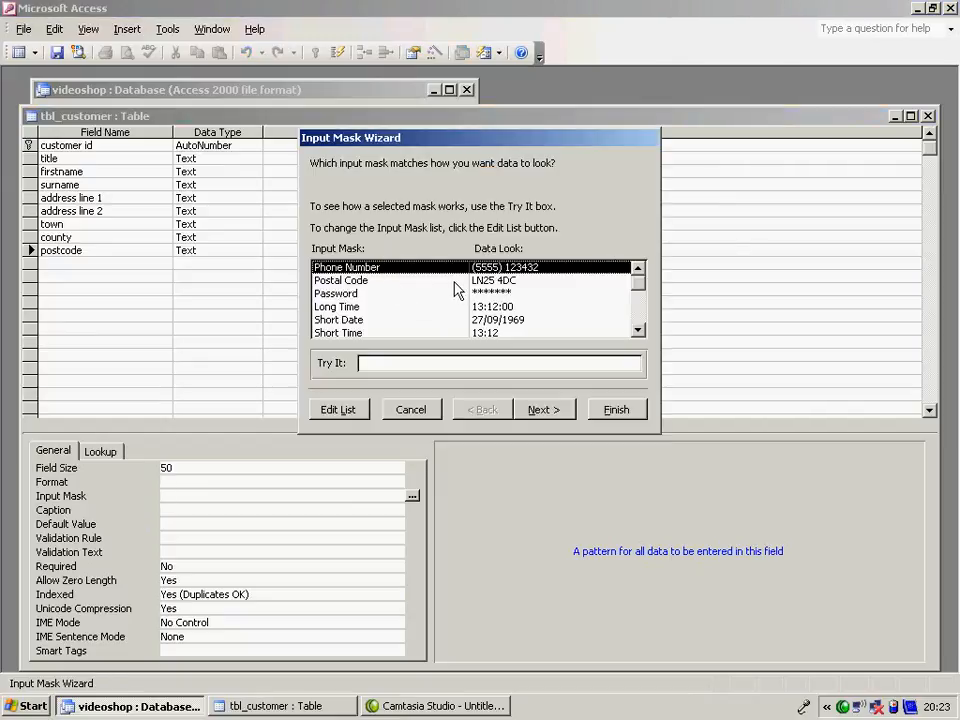
{"action": "left_click", "coordinate": [437, 282]}
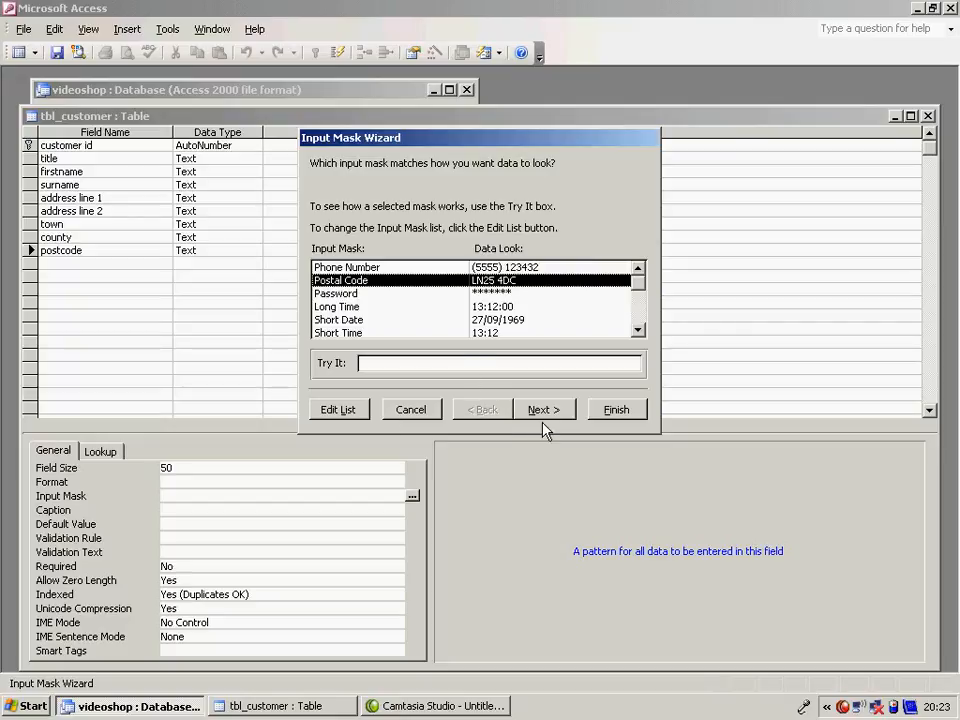
{"action": "left_click", "coordinate": [615, 410]}
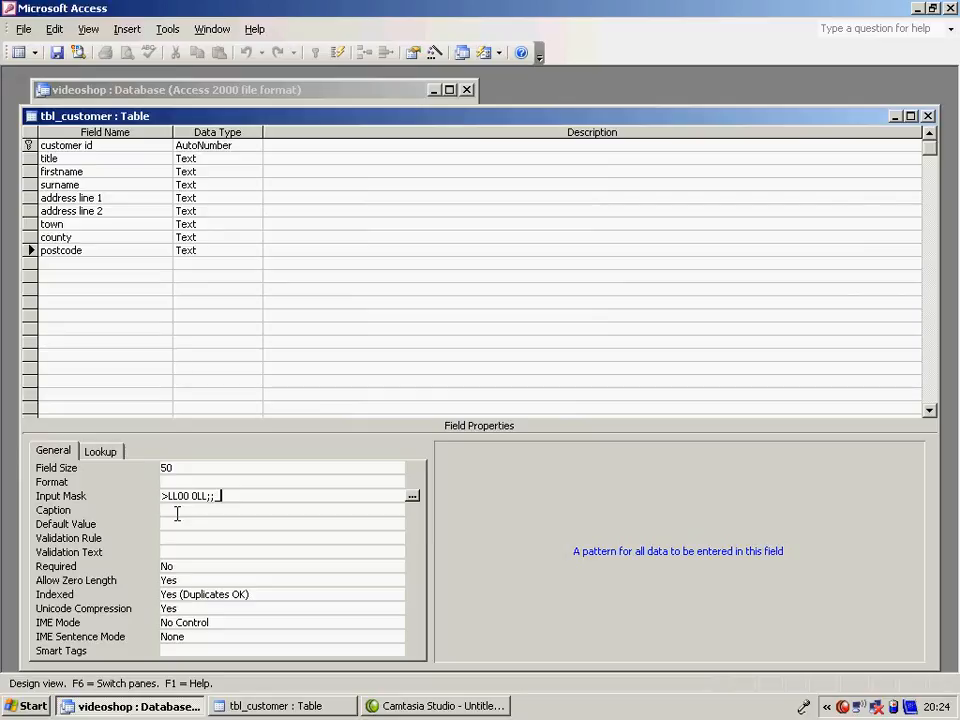
- Add a telephone field below postcode with the data type Number
{"action": "left_click", "coordinate": [94, 261]}
{"action": "type", "text": "telephone"}
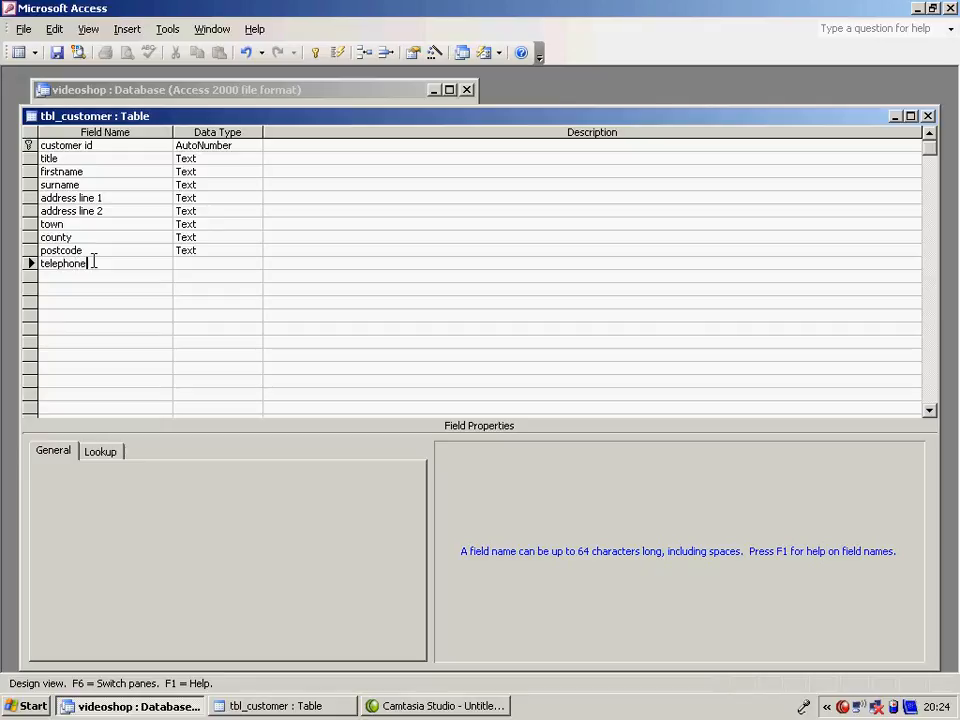
{"action": "left_click", "coordinate": [199, 262]}
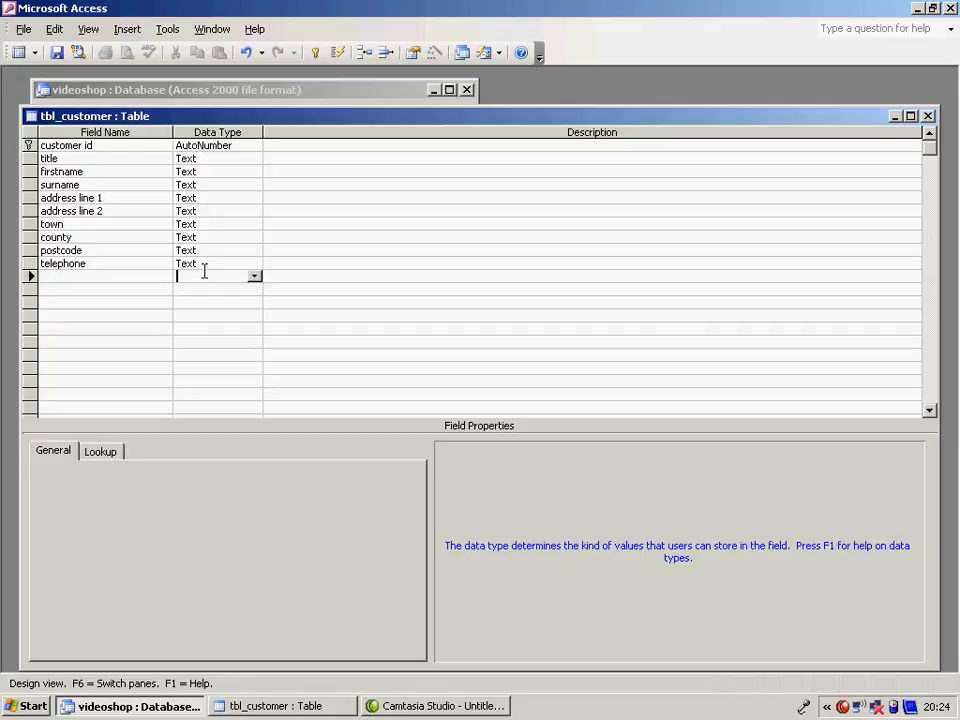
{"action": "left_click", "coordinate": [254, 263]}
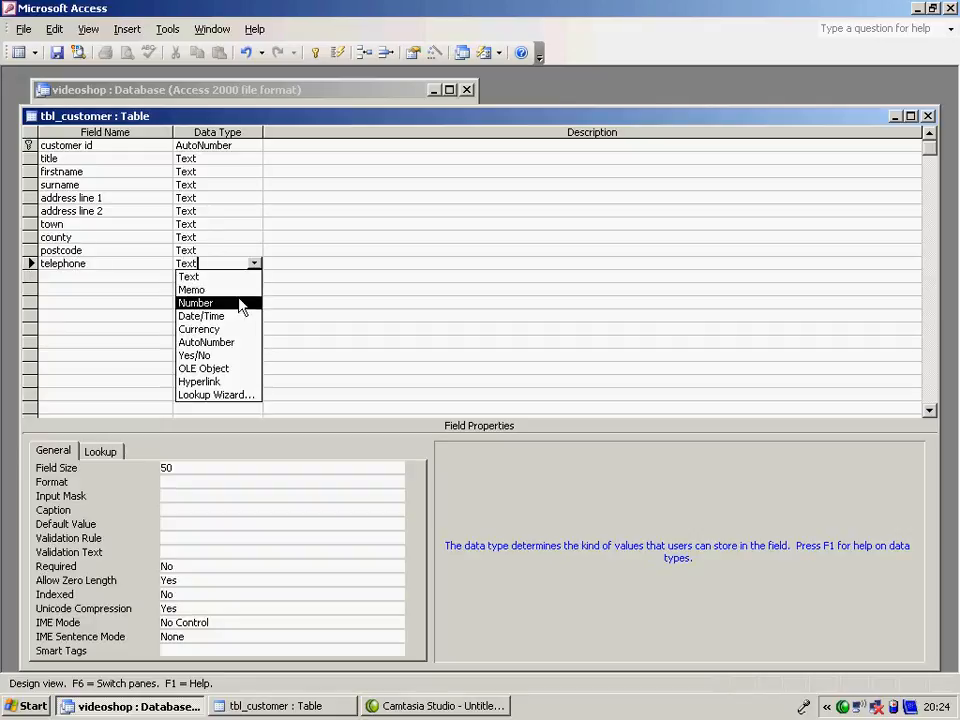
{"action": "left_click", "coordinate": [240, 301]}
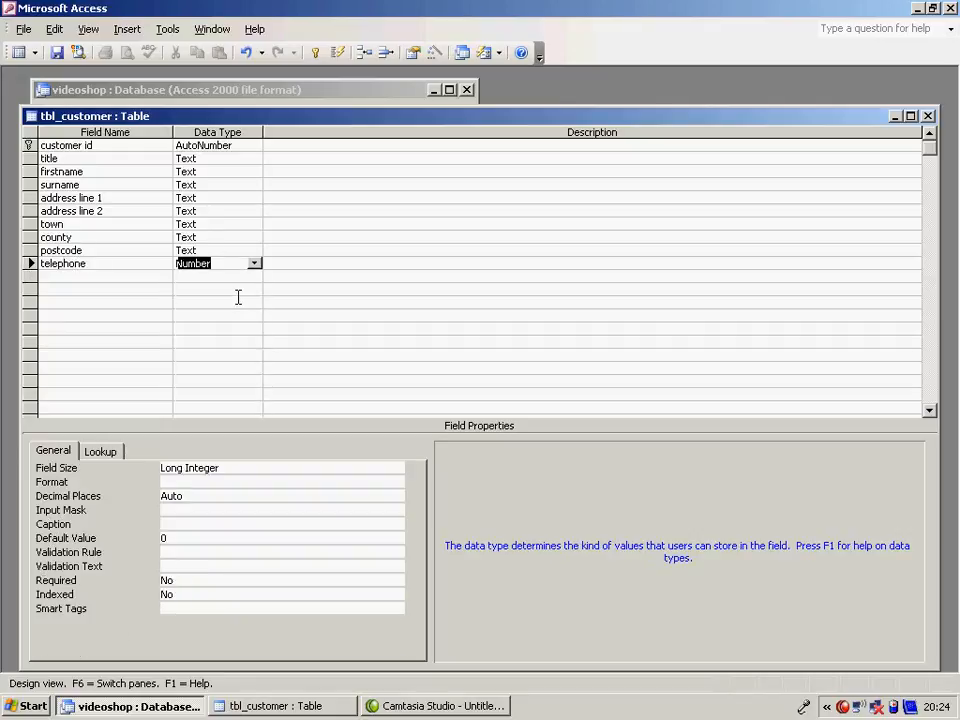
- Save the table, switch to datasheet view and set the first record's title to Mr
{"action": "left_click", "coordinate": [16, 54]}
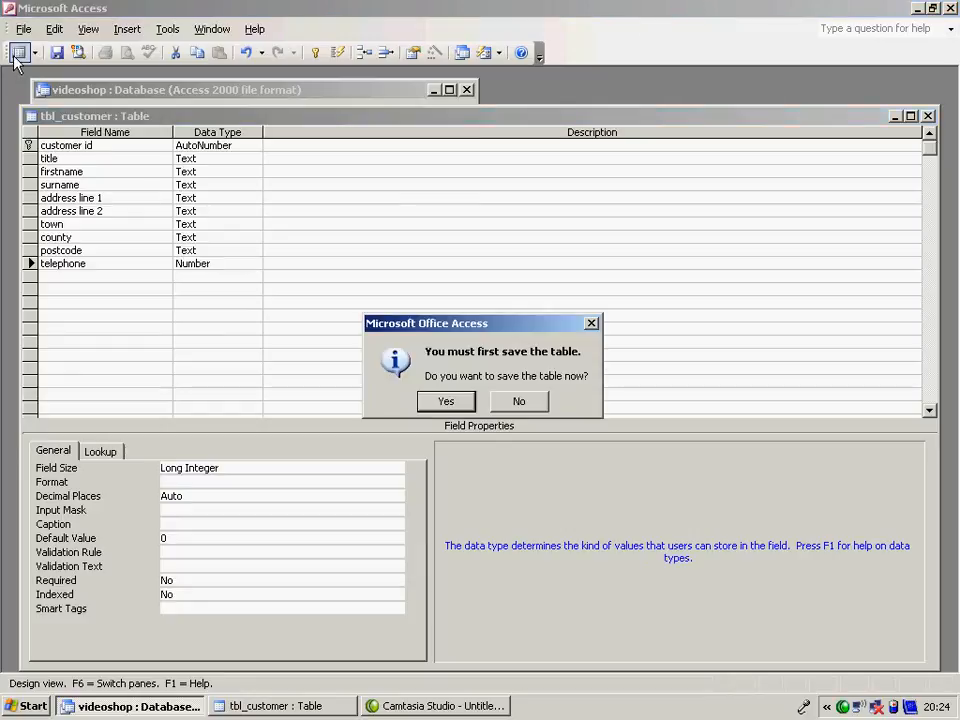
{"action": "left_click", "coordinate": [445, 400]}
{"action": "left_click", "coordinate": [176, 152]}
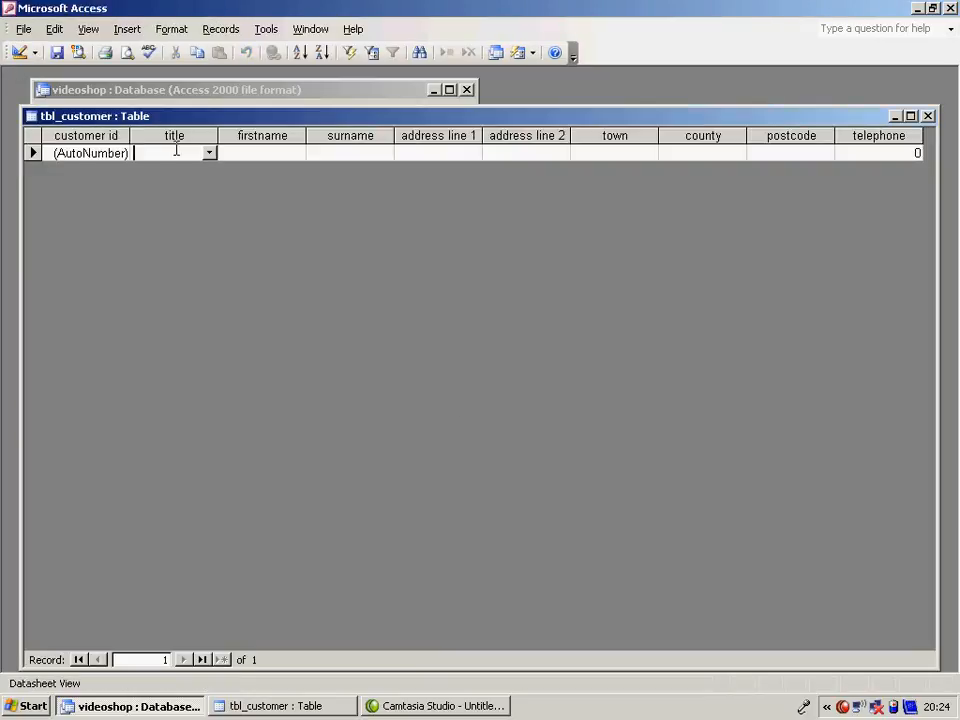
{"action": "left_click", "coordinate": [211, 153]}
{"action": "left_click", "coordinate": [206, 171]}
- Enter the customer's first name and surname in the first record
{"action": "left_click", "coordinate": [259, 151]}
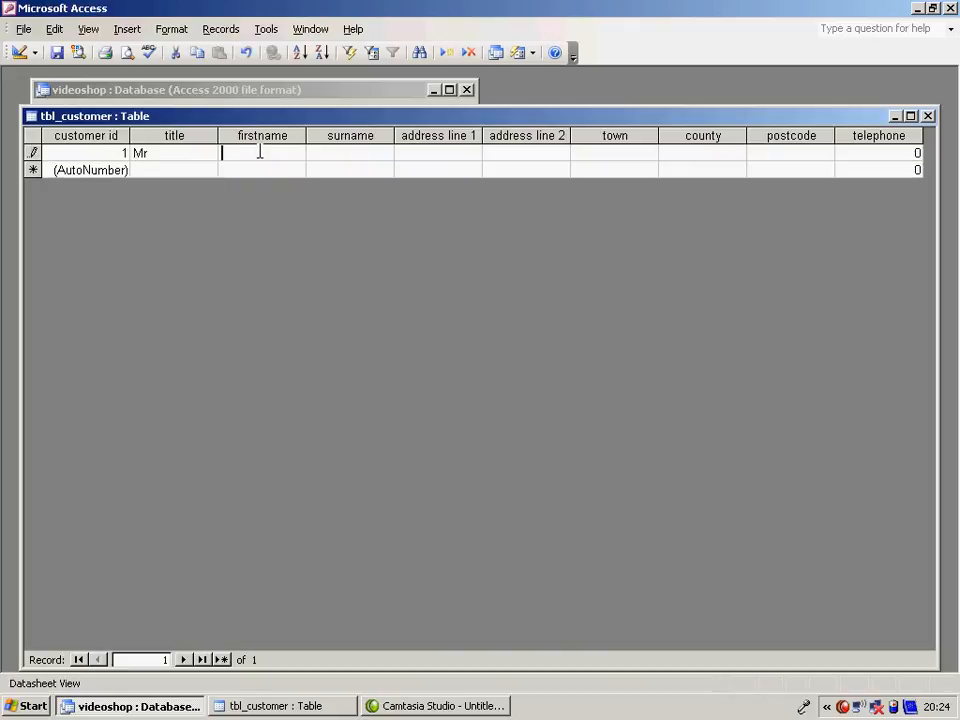
{"action": "key", "text": "Tab"}
{"action": "key", "text": "Tab"}
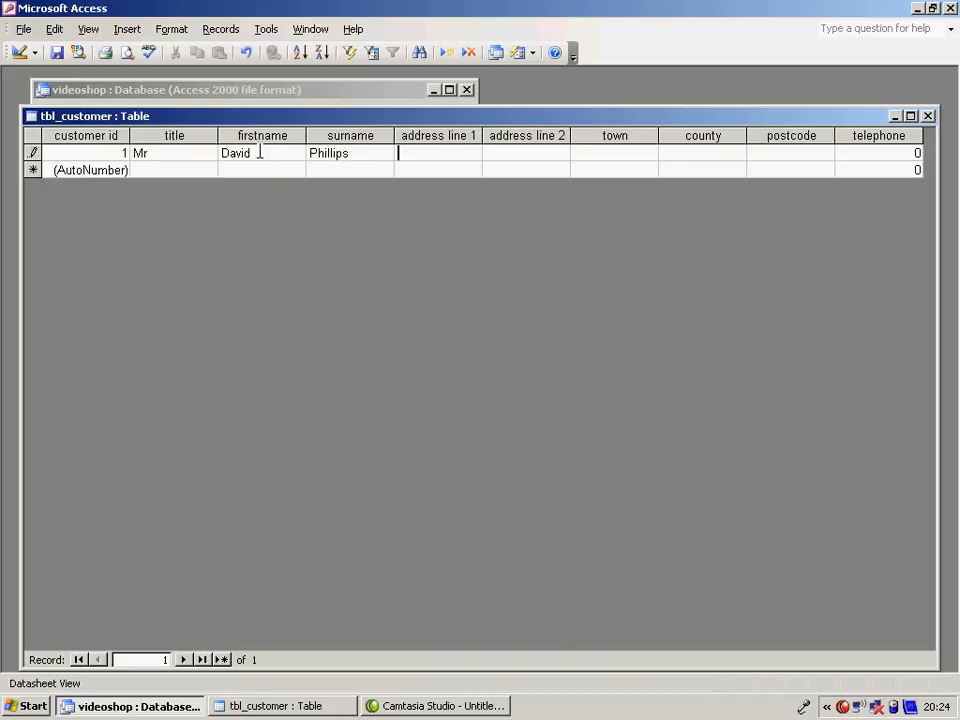
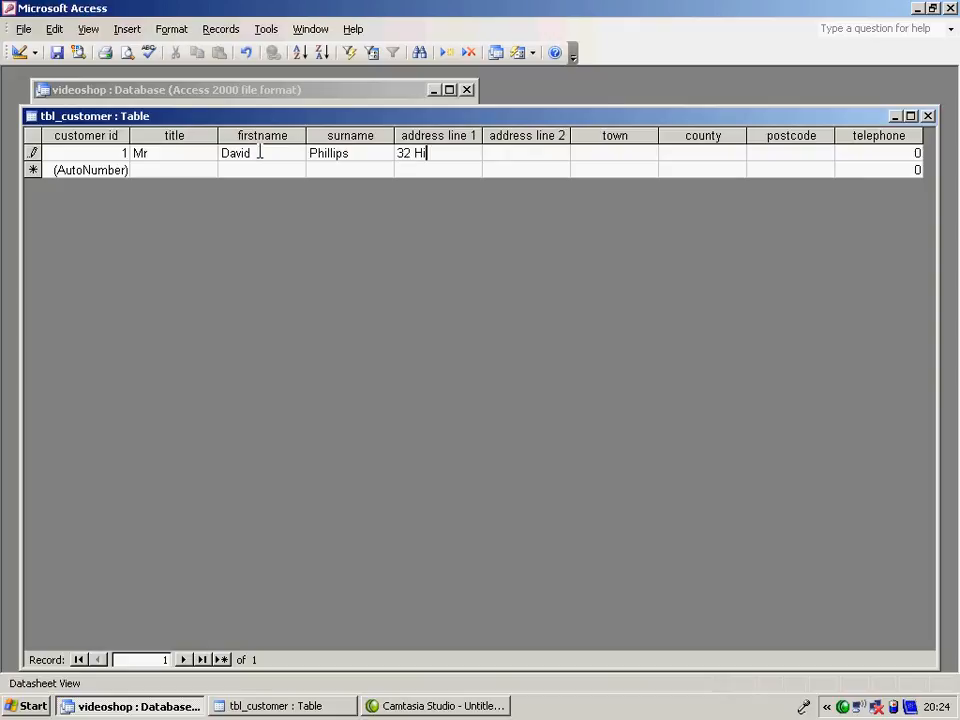
- Enter the customer's street address, town and county in the first record, leaving address line 2 empty
{"action": "left_click", "coordinate": [612, 152]}
{"action": "type", "text": "Folek"}
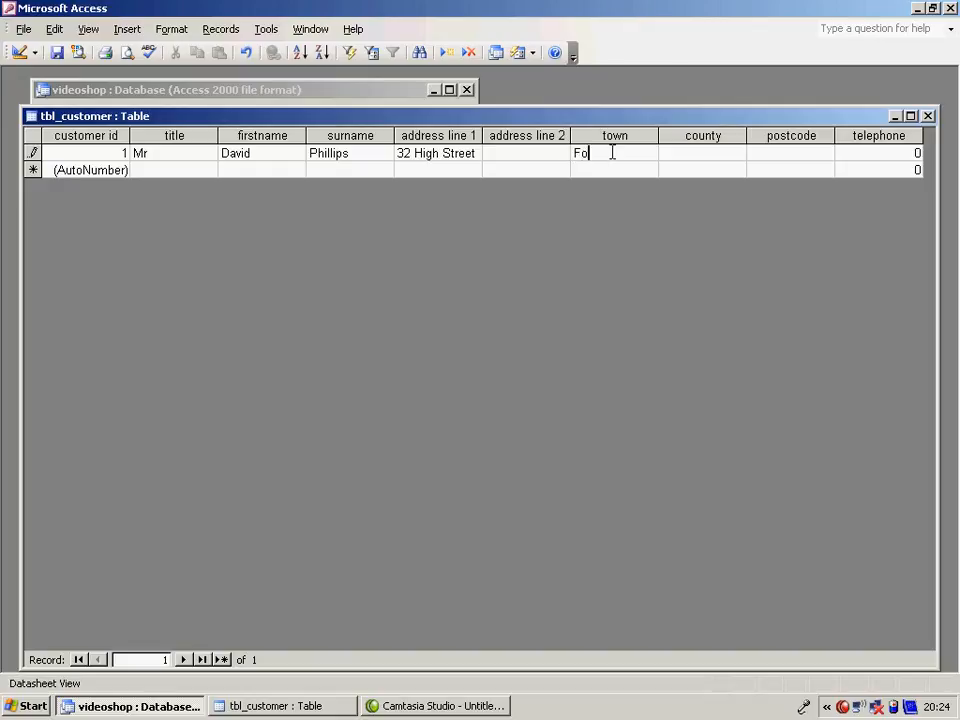
{"action": "key", "text": "BackSpace"}
{"action": "key", "text": "BackSpace"}
{"action": "key", "text": "BackSpace"}
{"action": "key", "text": "BackSpace"}
{"action": "key", "text": "BackSpace"}
{"action": "type", "text": "Canterbury"}
{"action": "left_click", "coordinate": [690, 152]}
{"action": "type", "text": "Kent"}
- Enter the customer's postcode through the input mask, padding its district number with a leading zero
{"action": "left_click", "coordinate": [790, 153]}
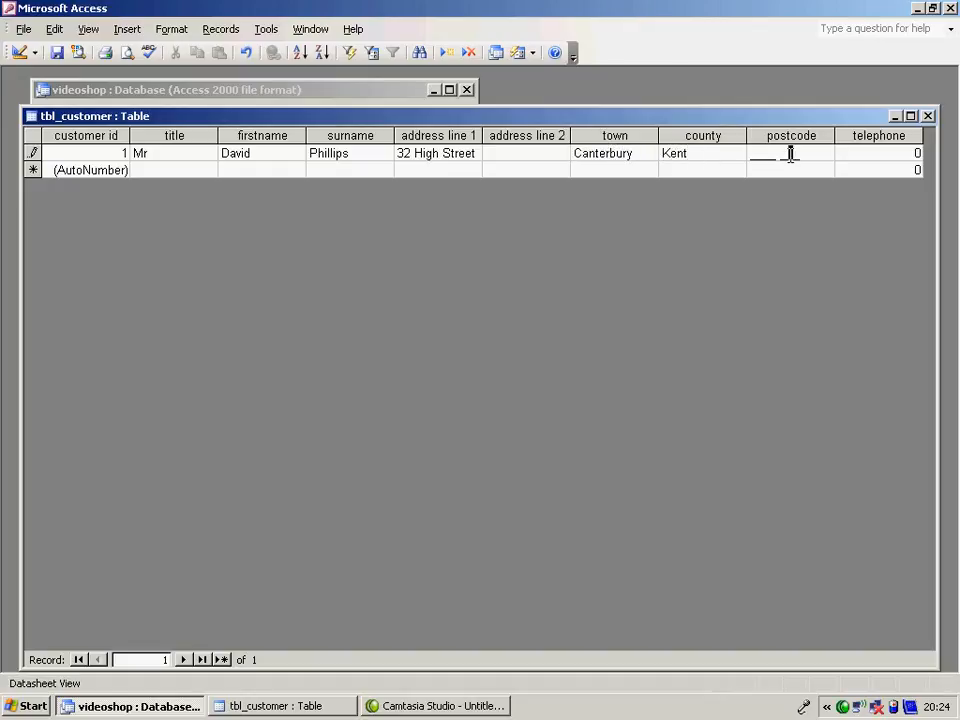
{"action": "left_click", "coordinate": [753, 153]}
{"action": "type", "text": "CT1"}
{"action": "key", "text": "BackSpace"}
{"action": "type", "text": "01 1AA"}
- Enter the customer's telephone number with its leading zero and commit the record
{"action": "key", "text": "Tab"}
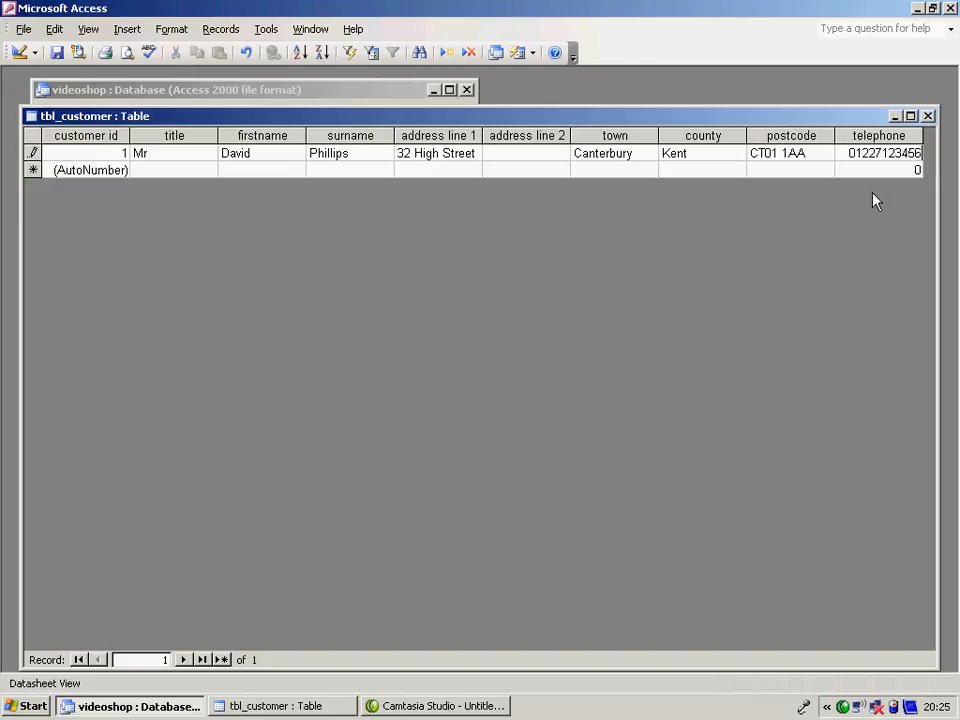
{"action": "left_click", "coordinate": [870, 167]}
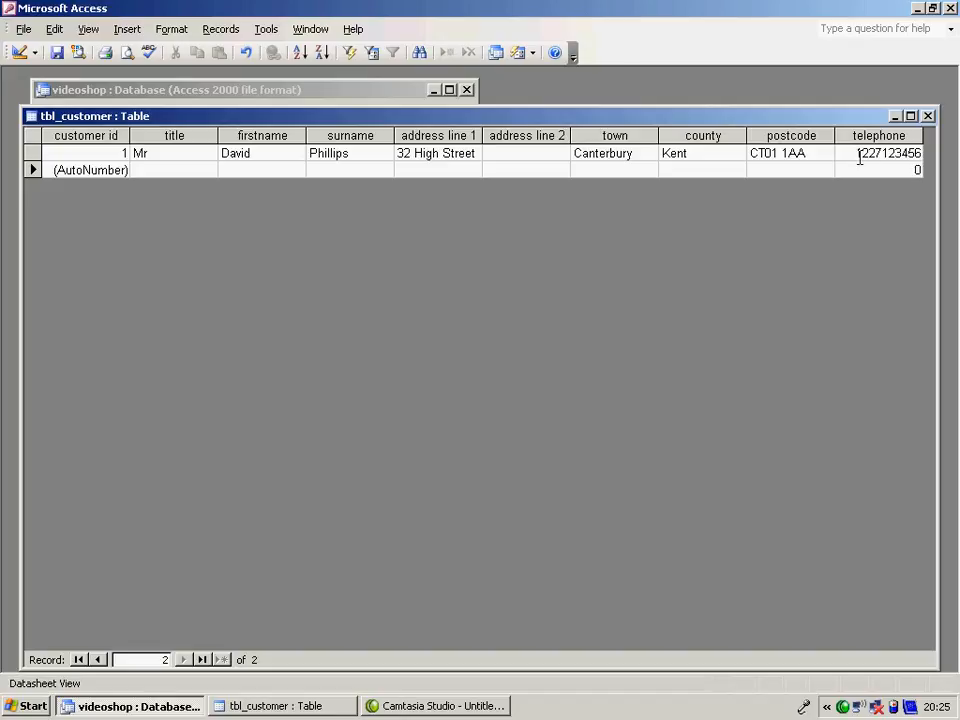
- Try replacing the masked postcode in the first record, and clear its characters
{"action": "left_click_drag", "start_coordinate": [775, 153], "coordinate": [744, 163]}
{"action": "left_click", "coordinate": [775, 155]}
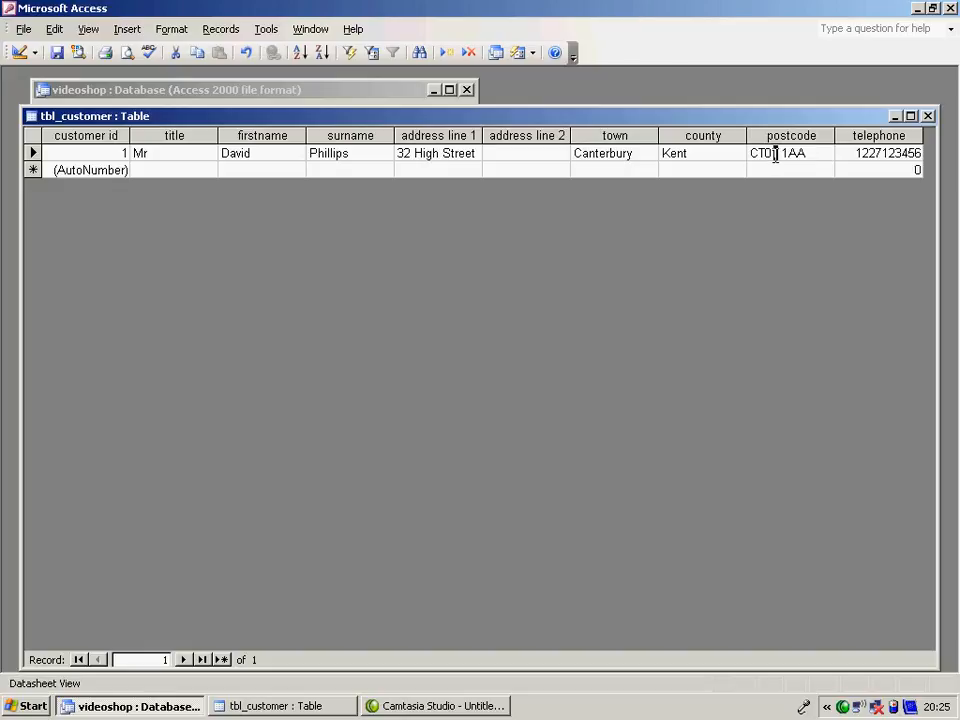
{"action": "key", "text": "BackSpace"}
{"action": "key", "text": "BackSpace"}
{"action": "key", "text": "BackSpace"}
{"action": "type", "text": "N"}
{"action": "key", "text": "BackSpace"}
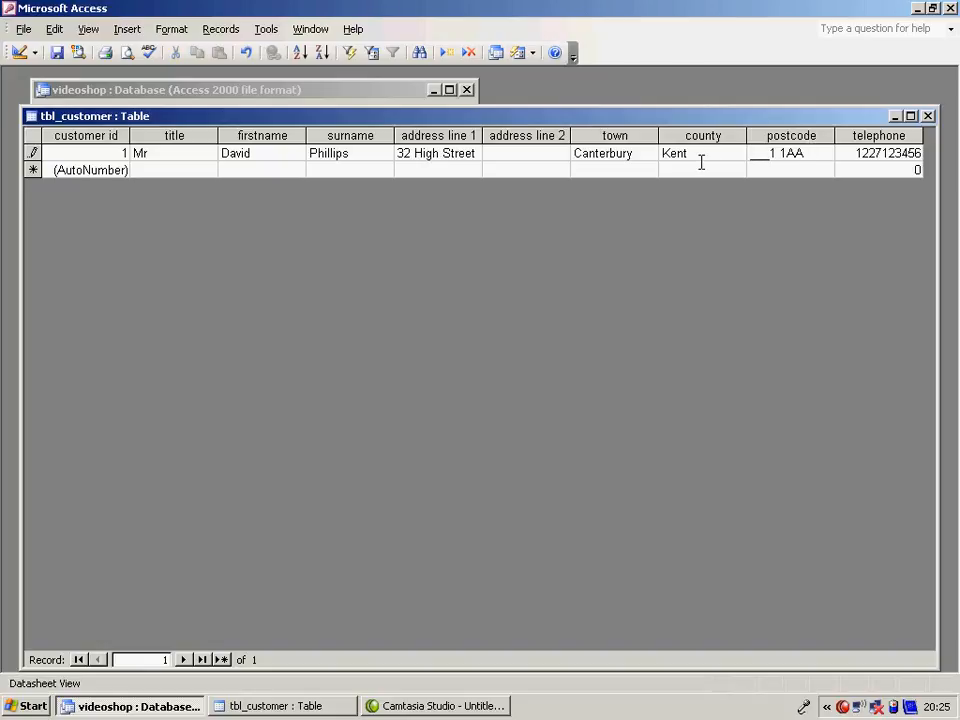
{"action": "key", "text": "BackSpace"}
{"action": "key", "text": "BackSpace"}
{"action": "key", "text": "BackSpace"}
{"action": "key", "text": "BackSpace"}
{"action": "key", "text": "BackSpace"}
{"action": "key", "text": "BackSpace"}
{"action": "key", "text": "BackSpace"}
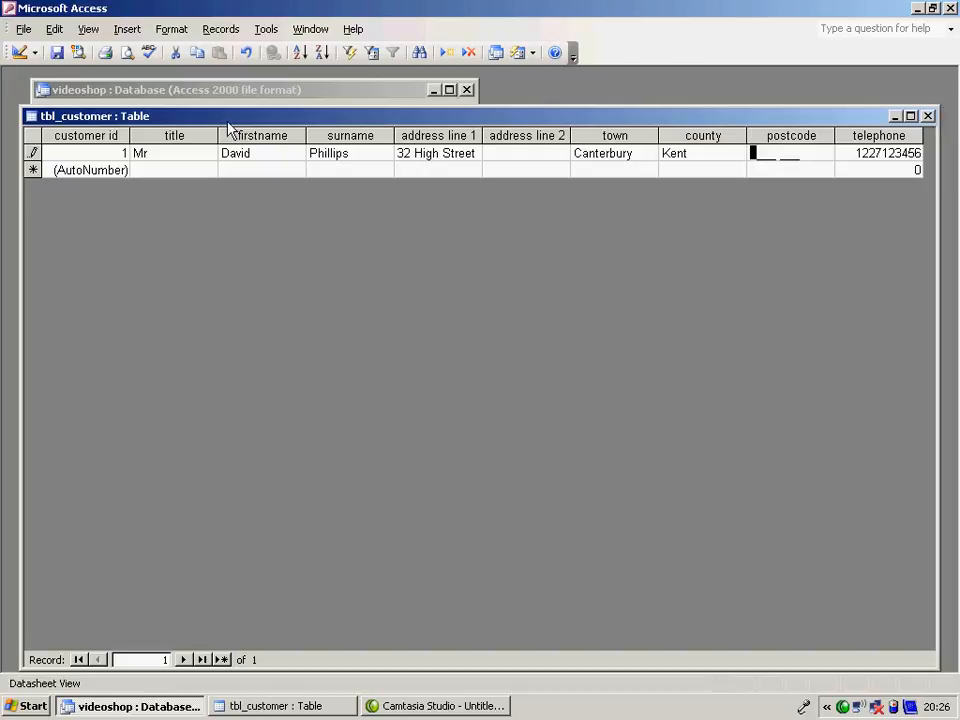
- Return to design view, remove the postcode field's input mask and set its field size to 8
{"action": "left_click", "coordinate": [20, 54]}
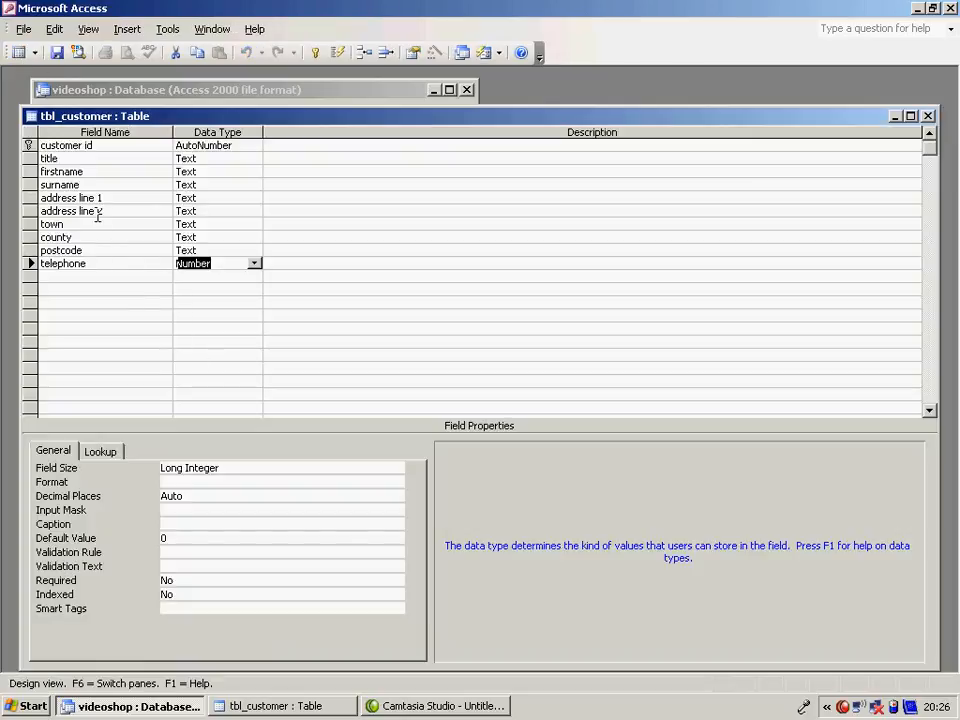
{"action": "left_click", "coordinate": [108, 250]}
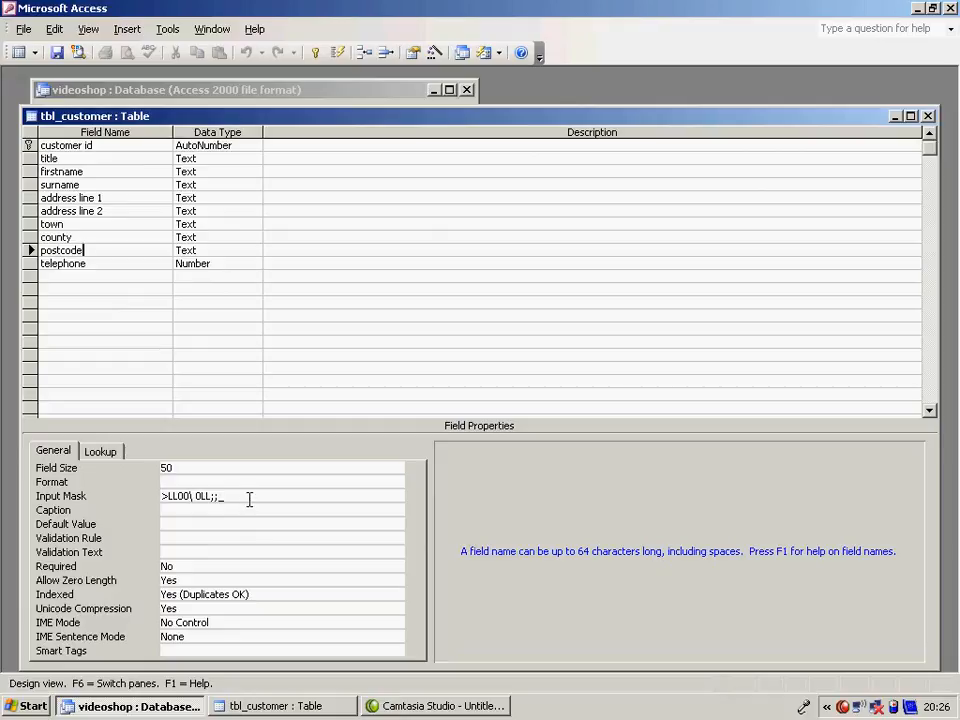
{"action": "left_click", "coordinate": [246, 497]}
{"action": "left_click_drag", "start_coordinate": [246, 497], "coordinate": [105, 498]}
{"action": "key", "text": "Delete"}
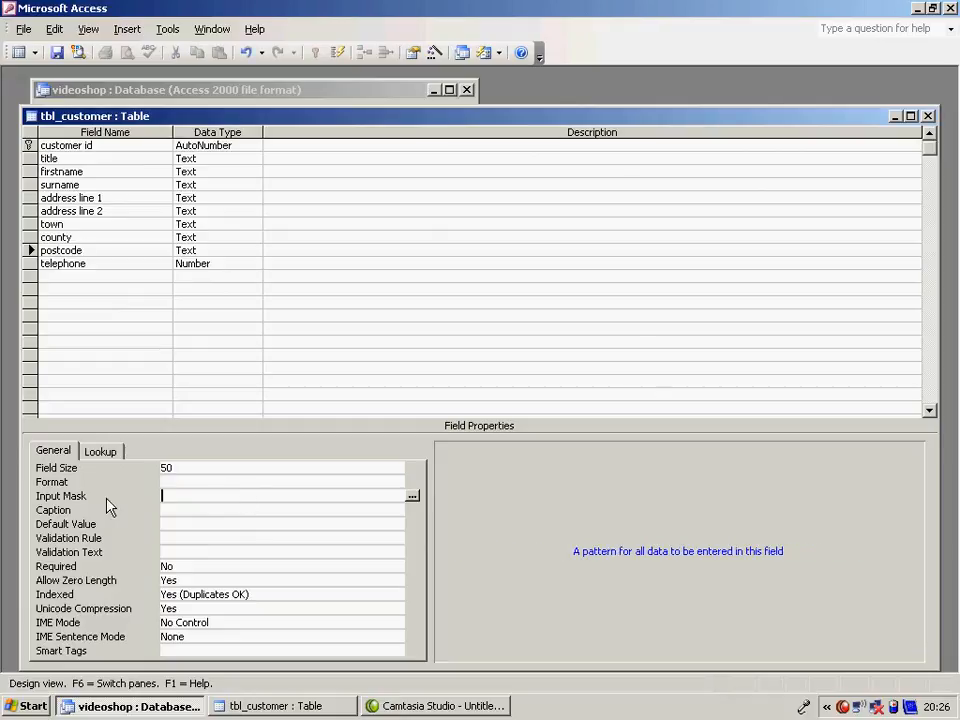
{"action": "left_click_drag", "start_coordinate": [178, 467], "coordinate": [152, 470]}
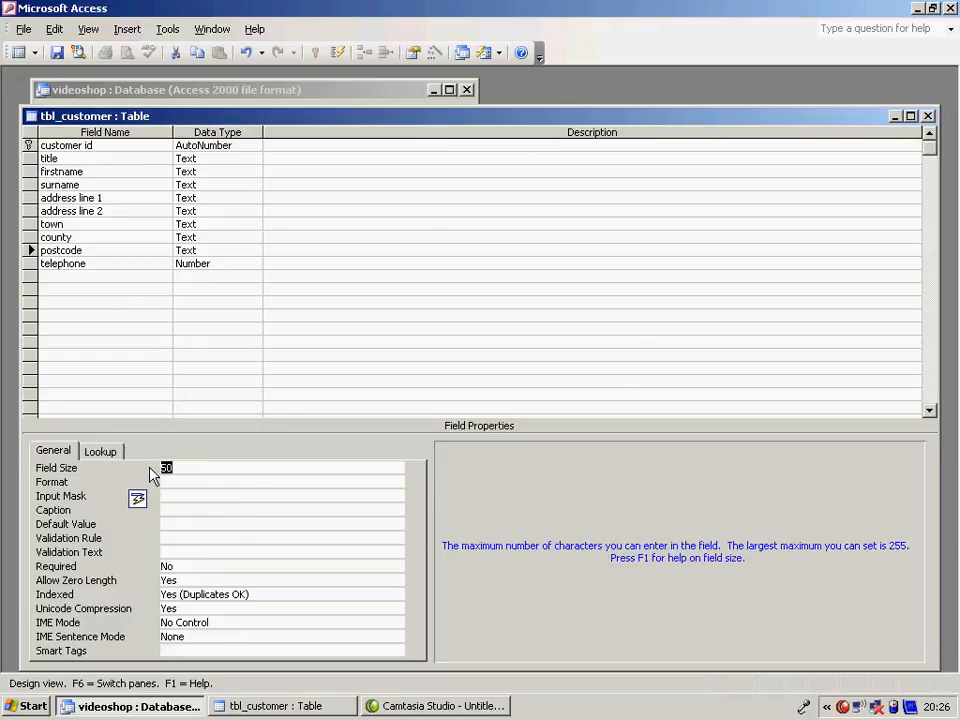
{"action": "type", "text": "8"}
- Change the telephone field's data type to Text and set its field size to 12
{"action": "left_click", "coordinate": [228, 261]}
{"action": "left_click", "coordinate": [255, 264]}
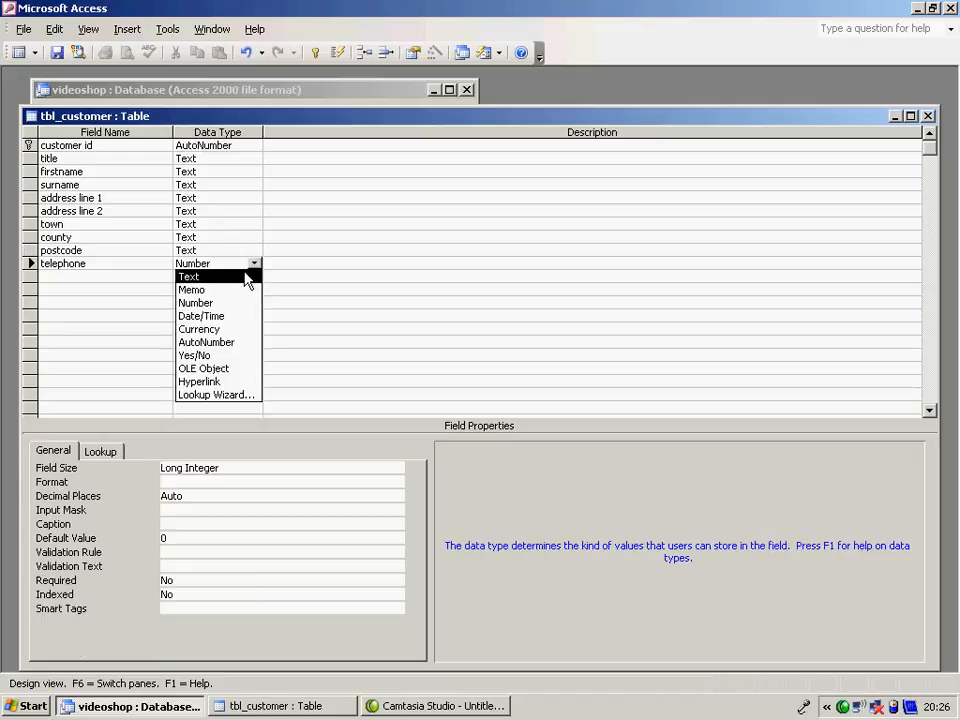
{"action": "left_click", "coordinate": [250, 277]}
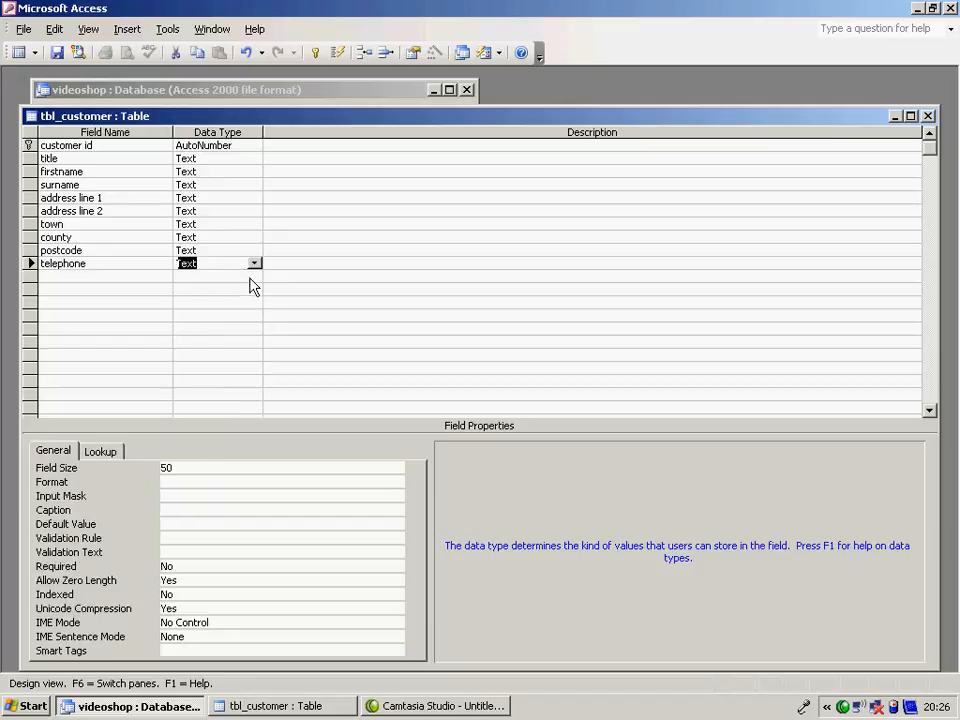
{"action": "left_click", "coordinate": [182, 470]}
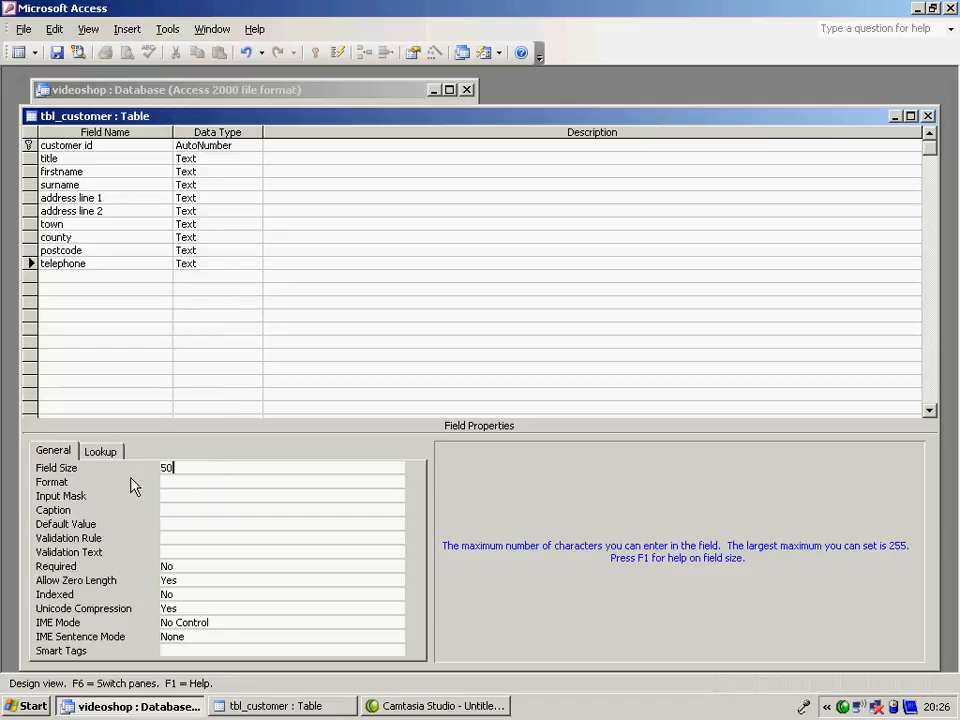
{"action": "key", "text": "BackSpace"}
{"action": "key", "text": "BackSpace"}
{"action": "type", "text": "12"}
- Save the table design, accepting the shortened field sizes, and switch to datasheet view
{"action": "left_click", "coordinate": [18, 52]}
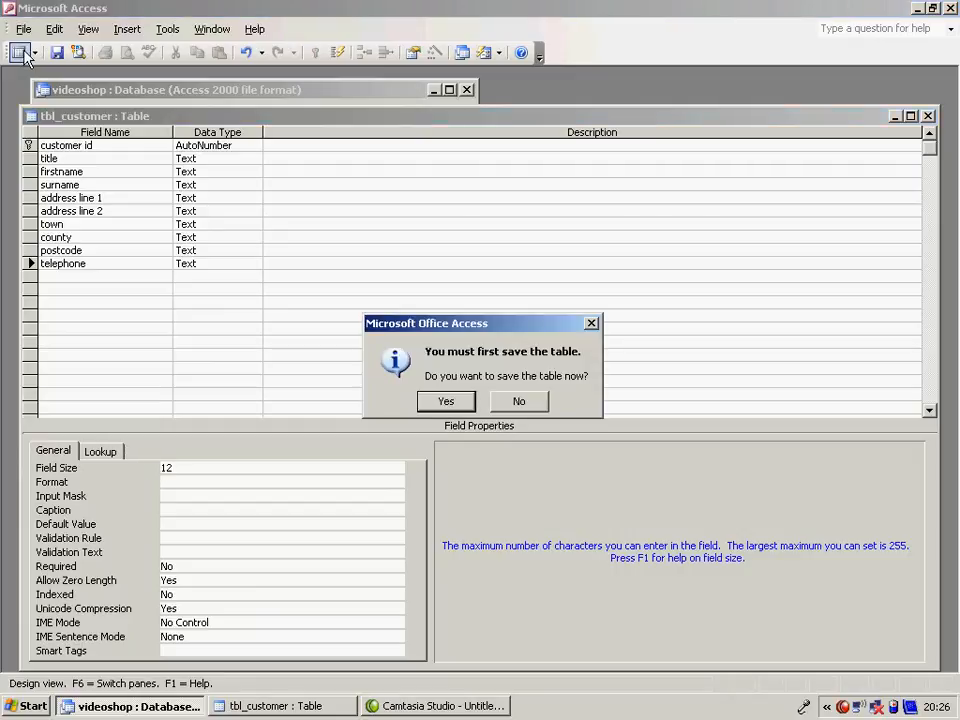
{"action": "left_click", "coordinate": [443, 404]}
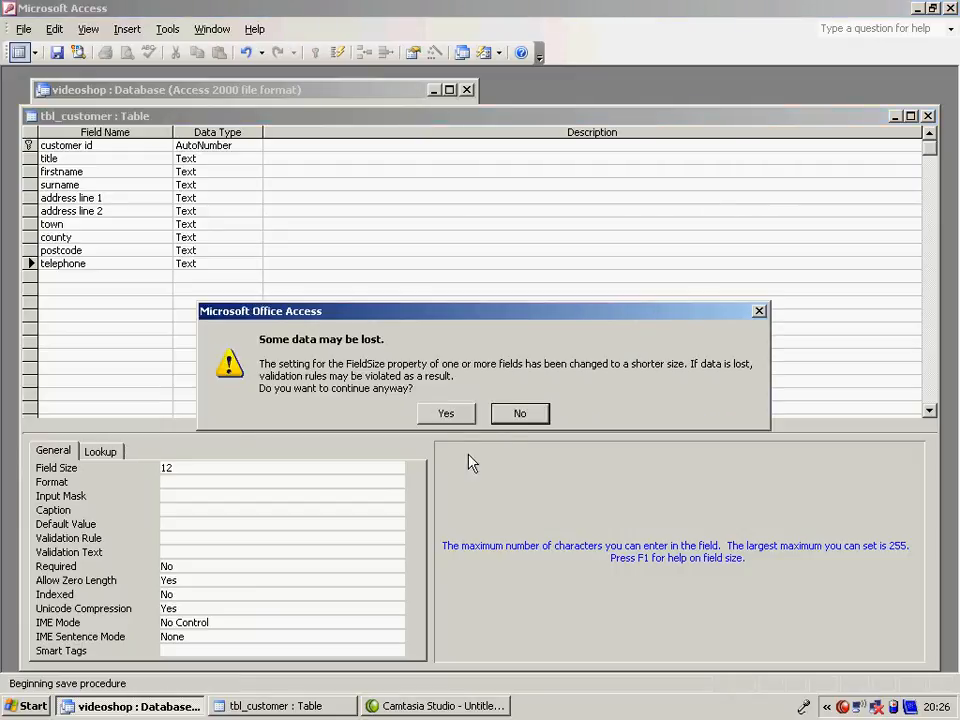
{"action": "left_click", "coordinate": [460, 418]}
- Enter the customer's postcode in the first record with a single-digit district number
{"action": "left_click", "coordinate": [780, 150]}
{"action": "type", "text": "CT1 2AA"}
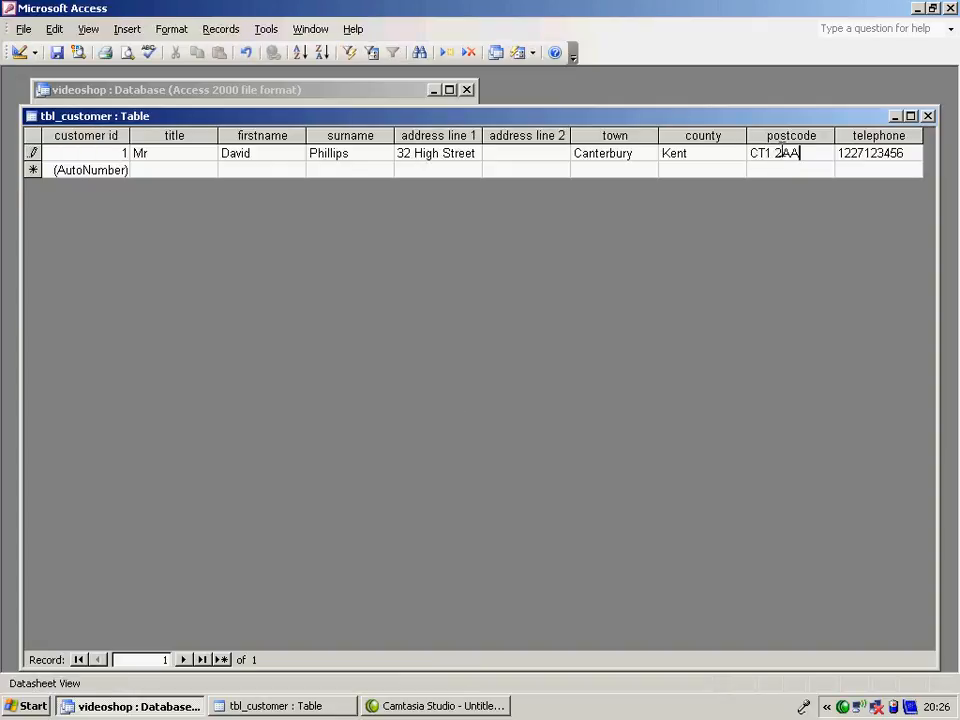
- Add a leading 0 to the customer's telephone number and close the tbl_customer table
{"action": "left_click", "coordinate": [840, 160]}
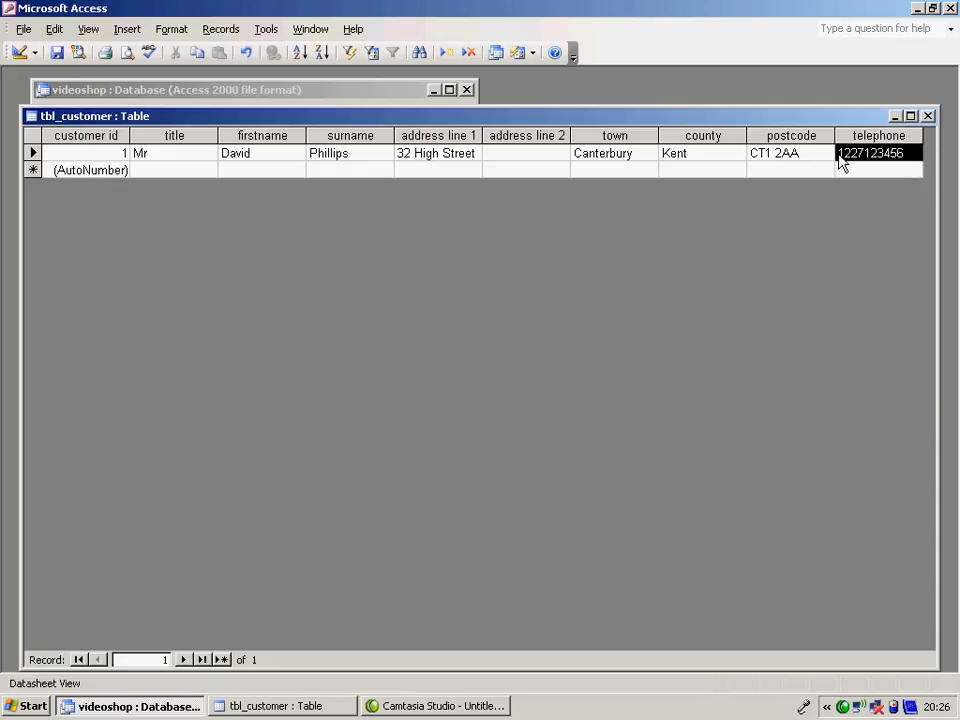
{"action": "left_click", "coordinate": [840, 157]}
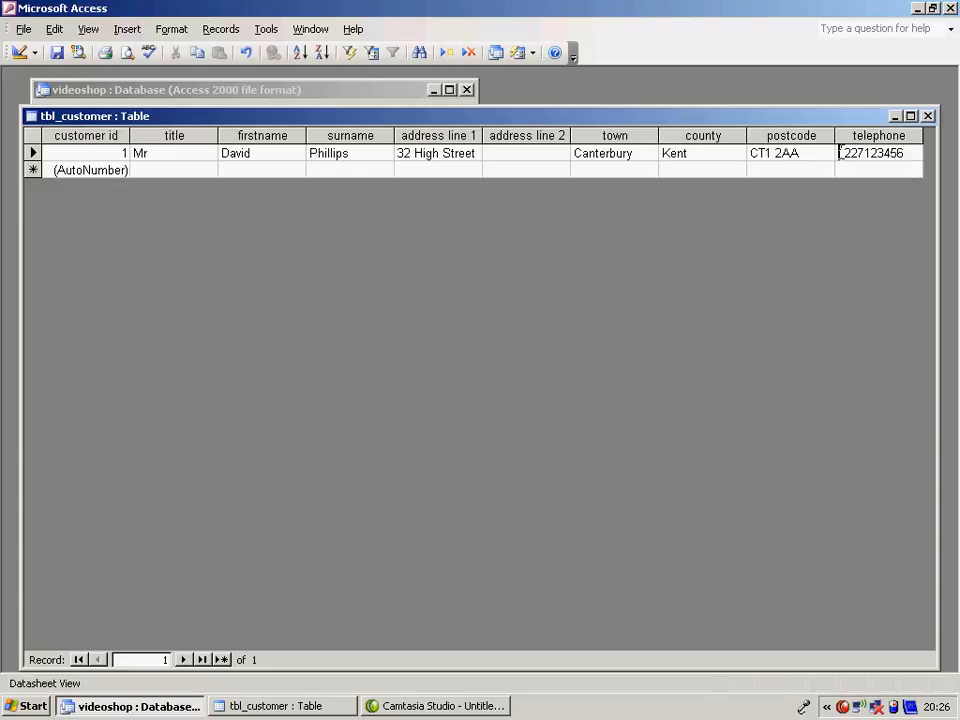
{"action": "type", "text": "0"}
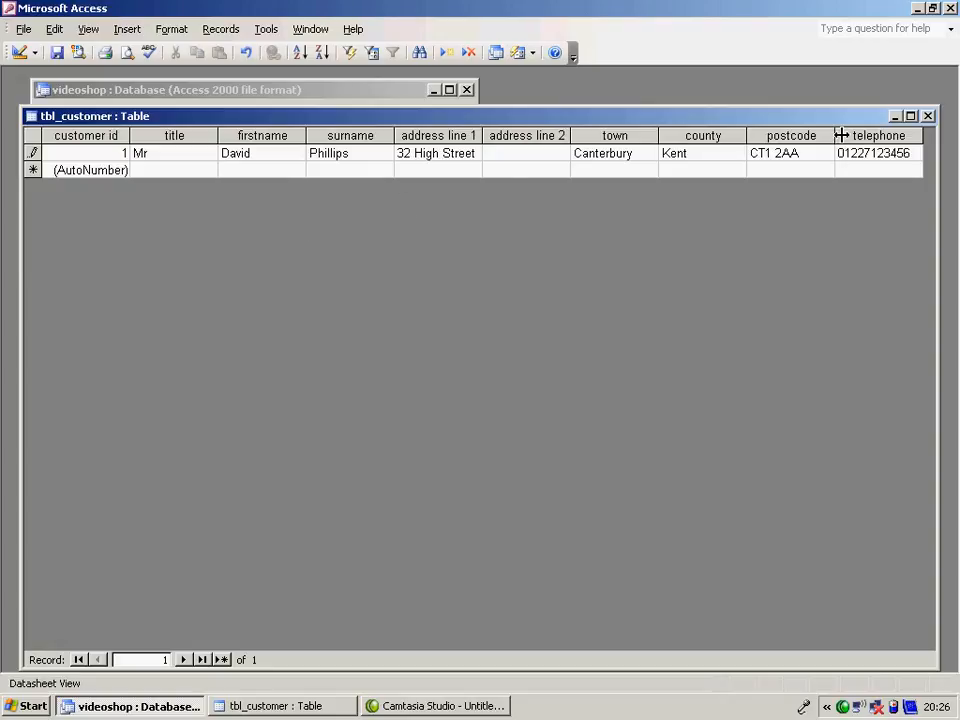
{"action": "left_click", "coordinate": [929, 118]}
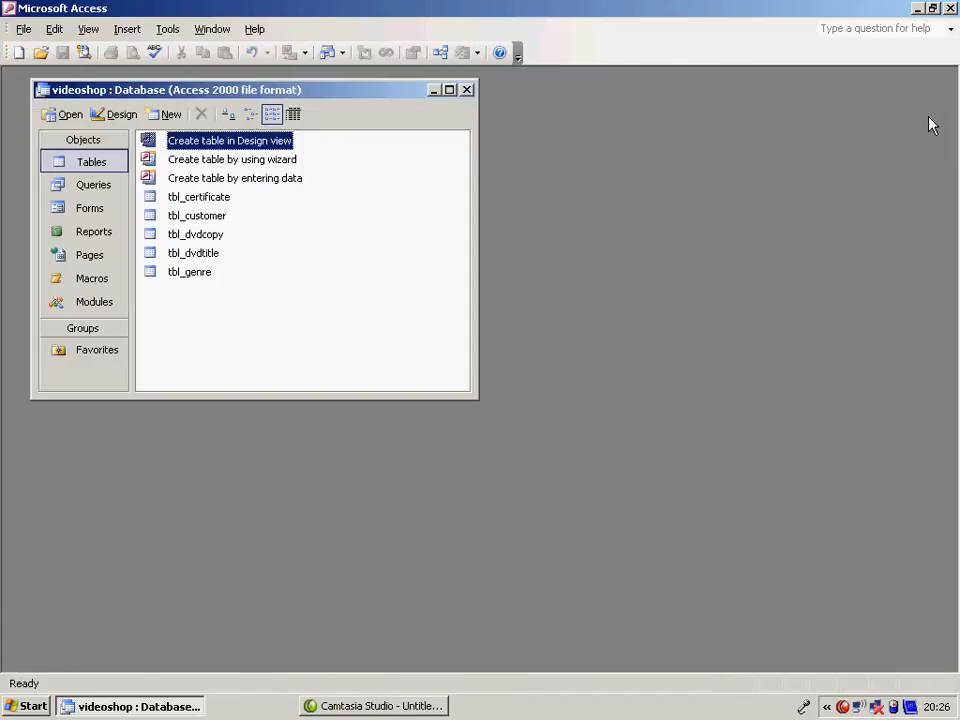
- Add tbl_customer to the Relationships layout, enlarge its box to fit all its fields, and place it slightly lower
{"action": "left_click", "coordinate": [441, 53]}
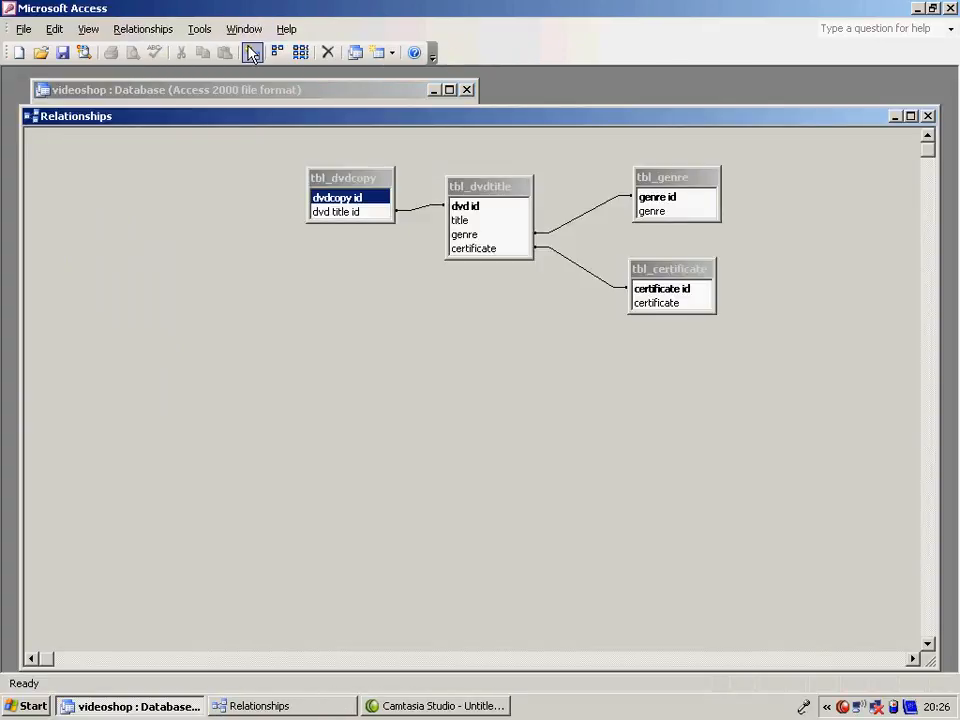
{"action": "left_click", "coordinate": [251, 52]}
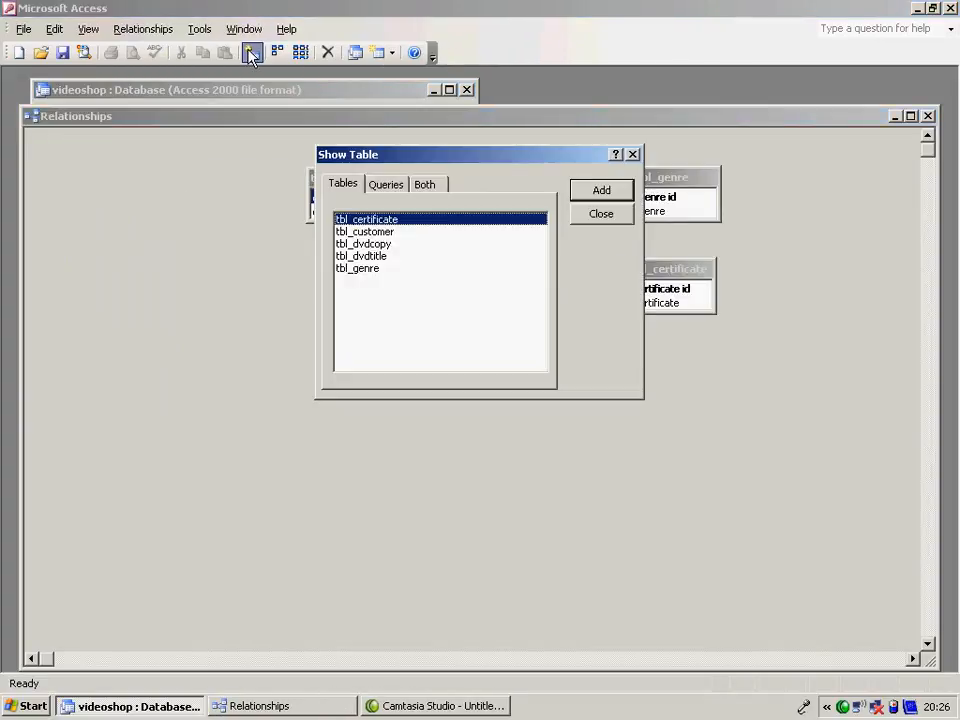
{"action": "double_click", "coordinate": [384, 233]}
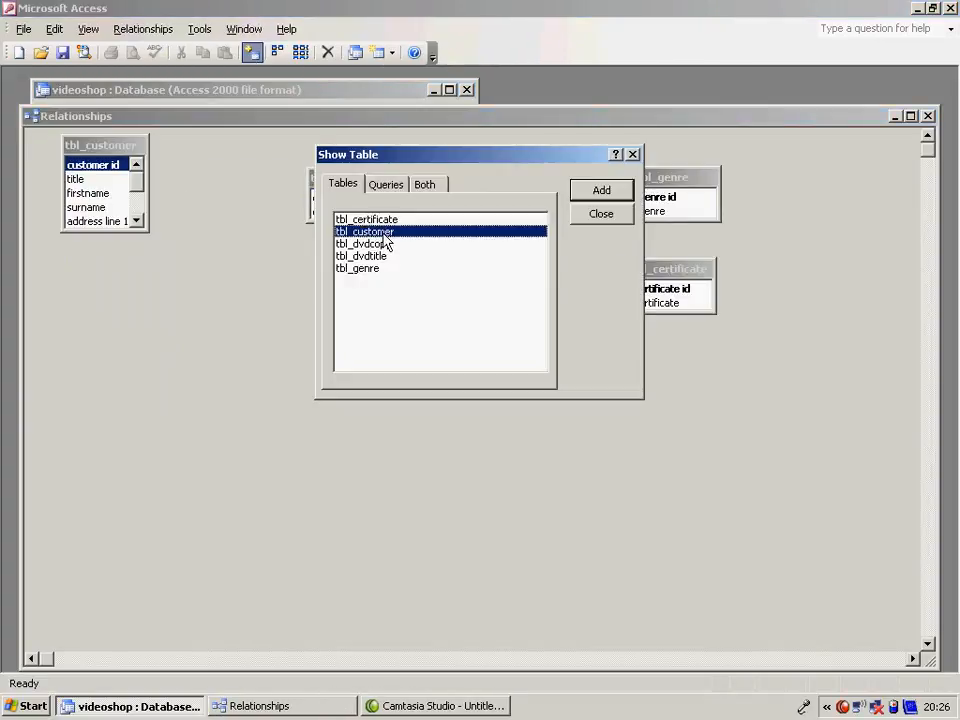
{"action": "left_click", "coordinate": [604, 215]}
{"action": "left_click_drag", "start_coordinate": [117, 232], "coordinate": [119, 381]}
{"action": "left_click_drag", "start_coordinate": [113, 150], "coordinate": [103, 215]}
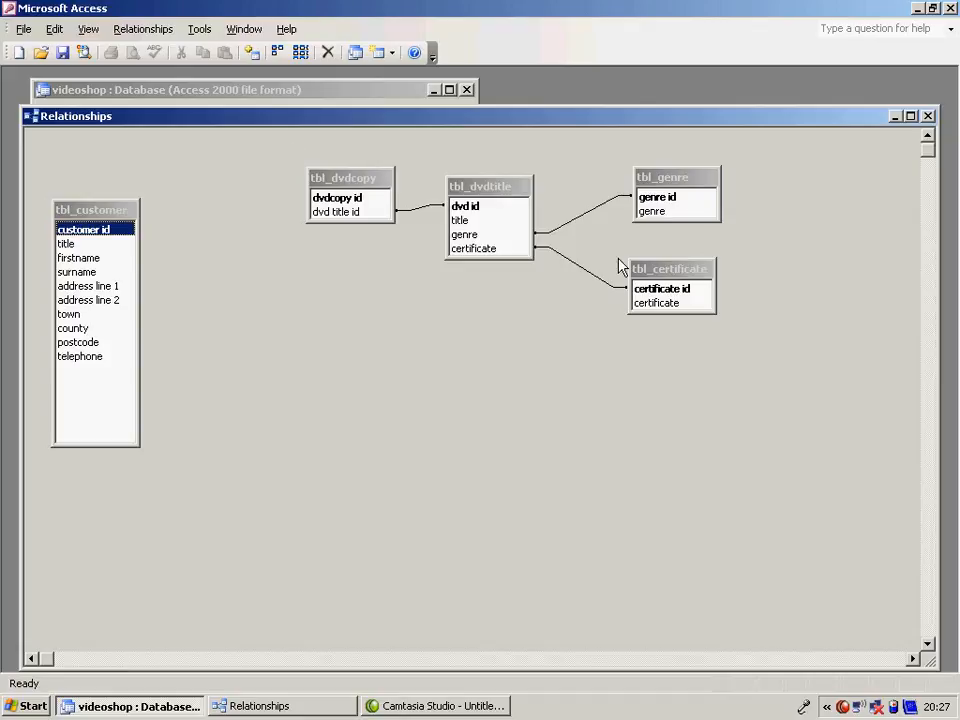
- Move tbl_certificate, tbl_genre, tbl_dvdtitle and tbl_dvdcopy away from tbl_customer to leave a wide gap between them in the relationships layout
{"action": "left_click_drag", "start_coordinate": [648, 271], "coordinate": [803, 320]}
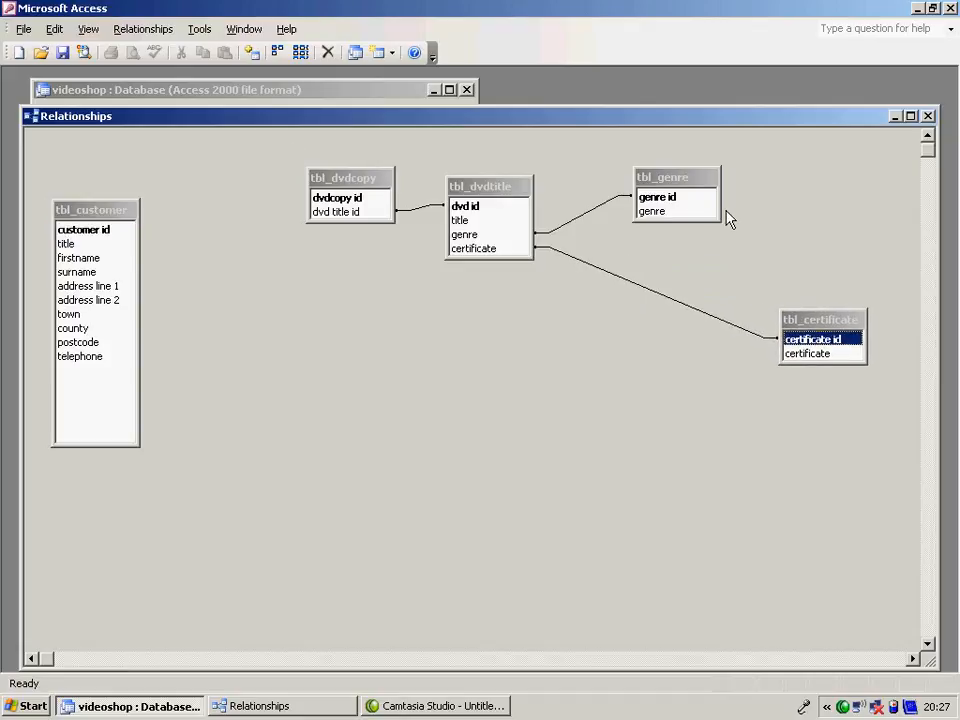
{"action": "left_click_drag", "start_coordinate": [699, 182], "coordinate": [834, 232]}
{"action": "left_click_drag", "start_coordinate": [505, 193], "coordinate": [685, 257]}
{"action": "left_click_drag", "start_coordinate": [374, 185], "coordinate": [526, 229]}
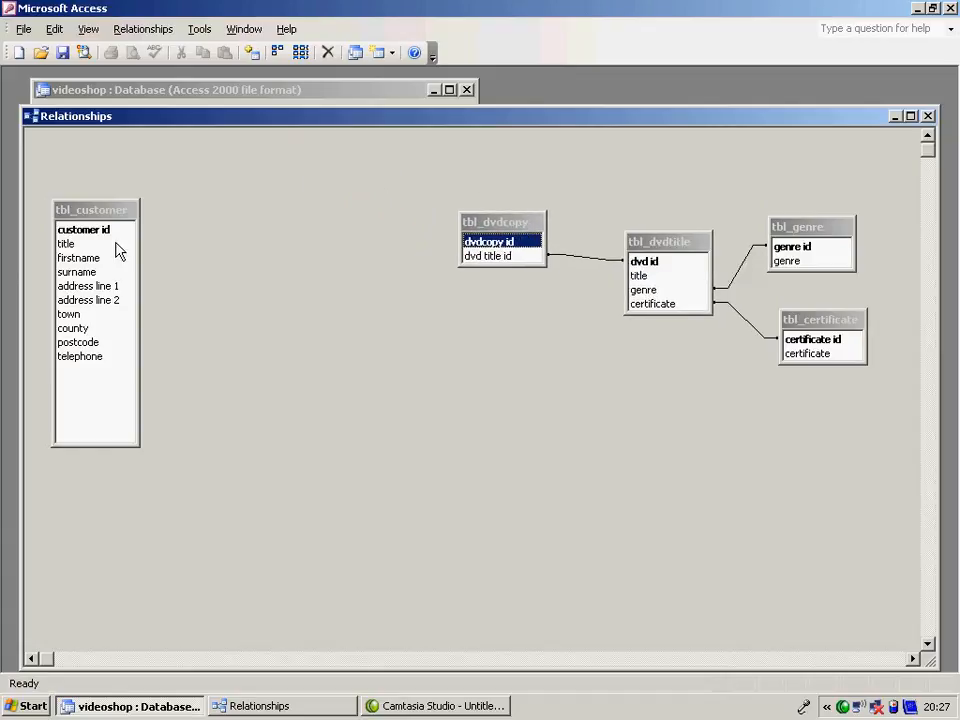